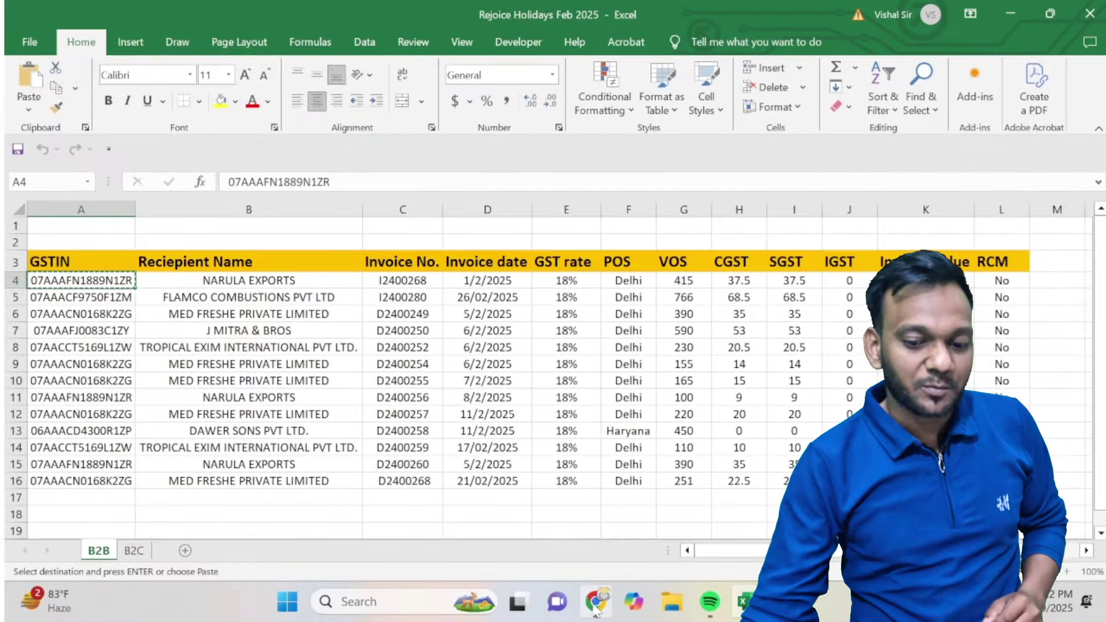
Switch to Chrome and open the Returns Dashboard on the GST portal.
left_click(595, 601)
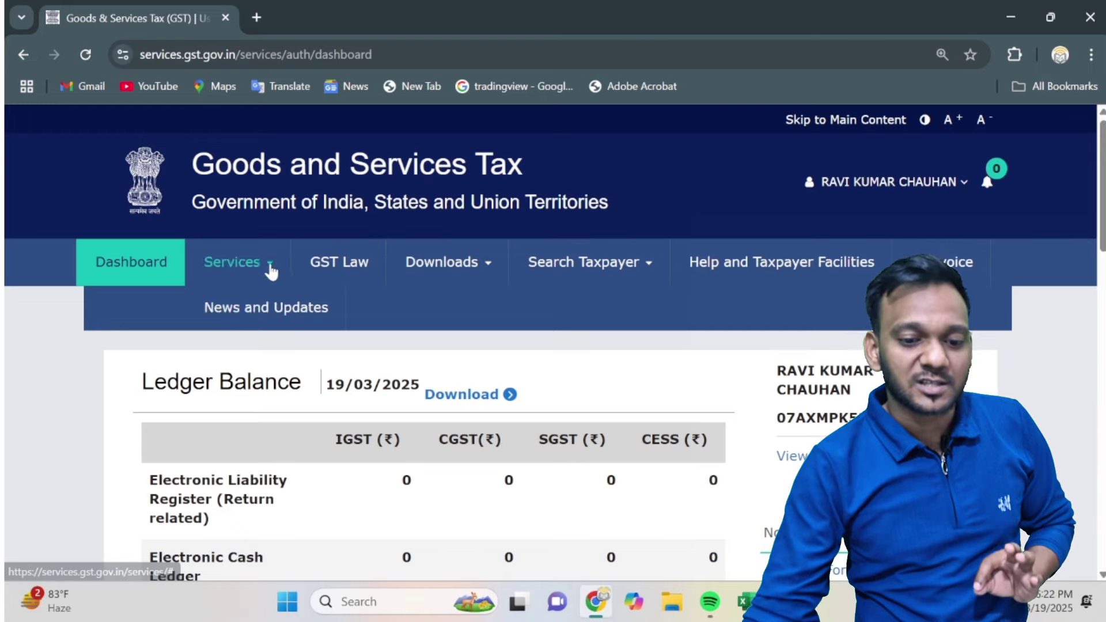
mouse_move(271, 270)
mouse_move(294, 314)
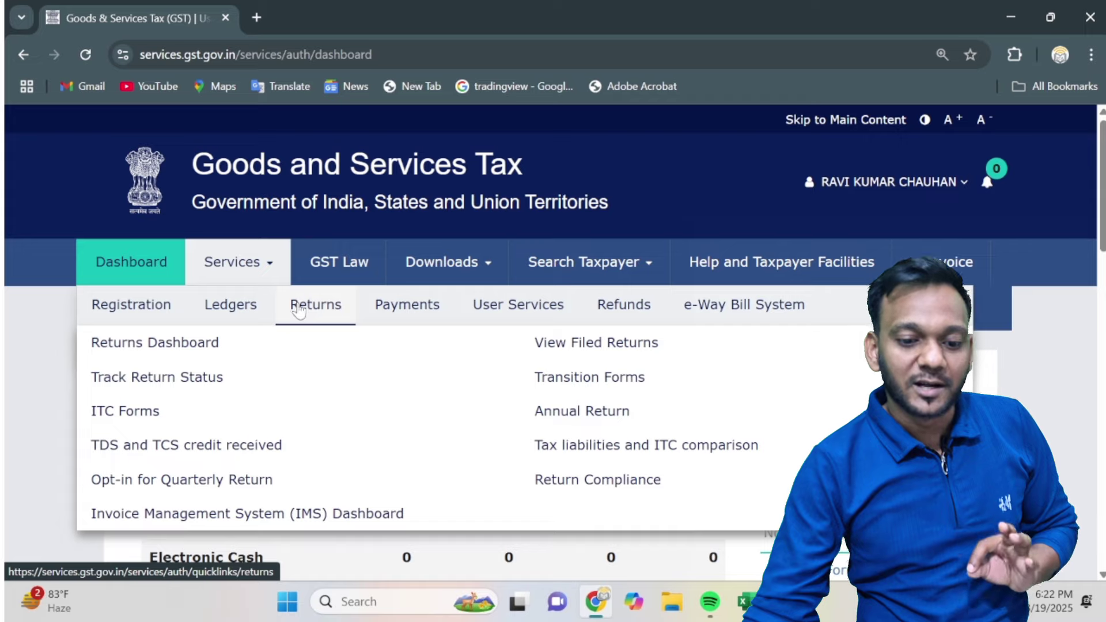
left_click(197, 346)
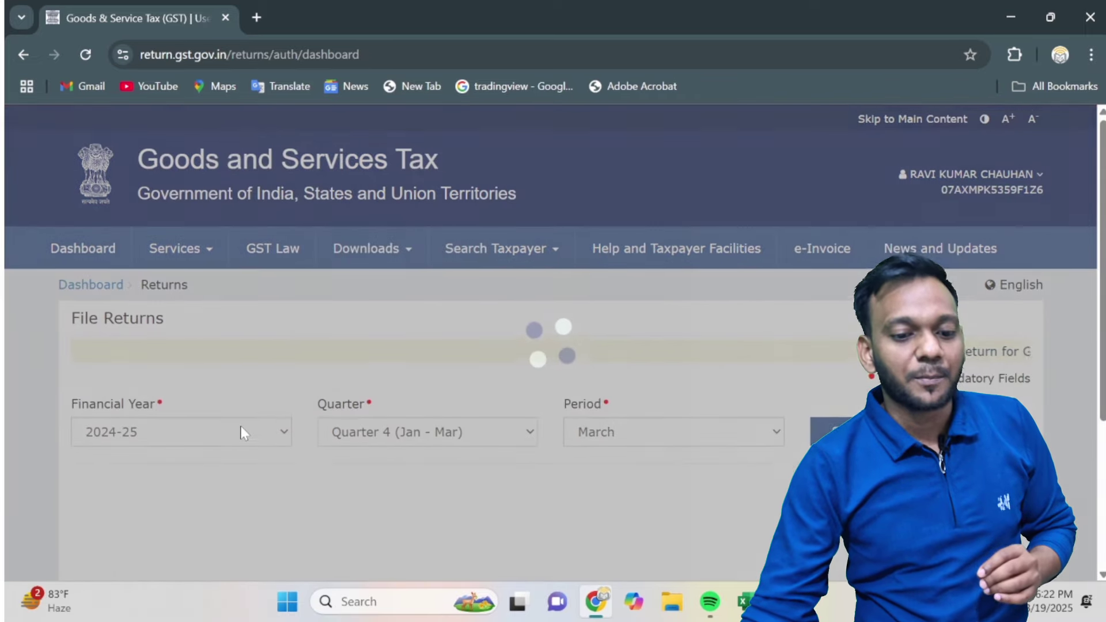
scroll(242, 433, "down", 3)
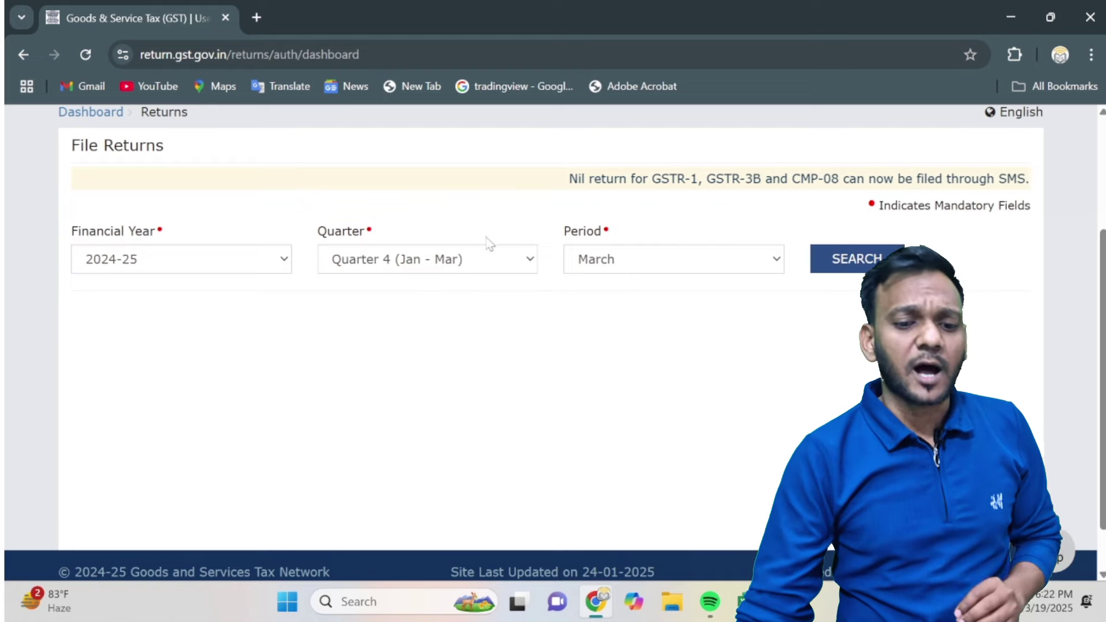
Search the returns for Quarter 4 (Jan - Mar) with February as the period.
left_click(435, 260)
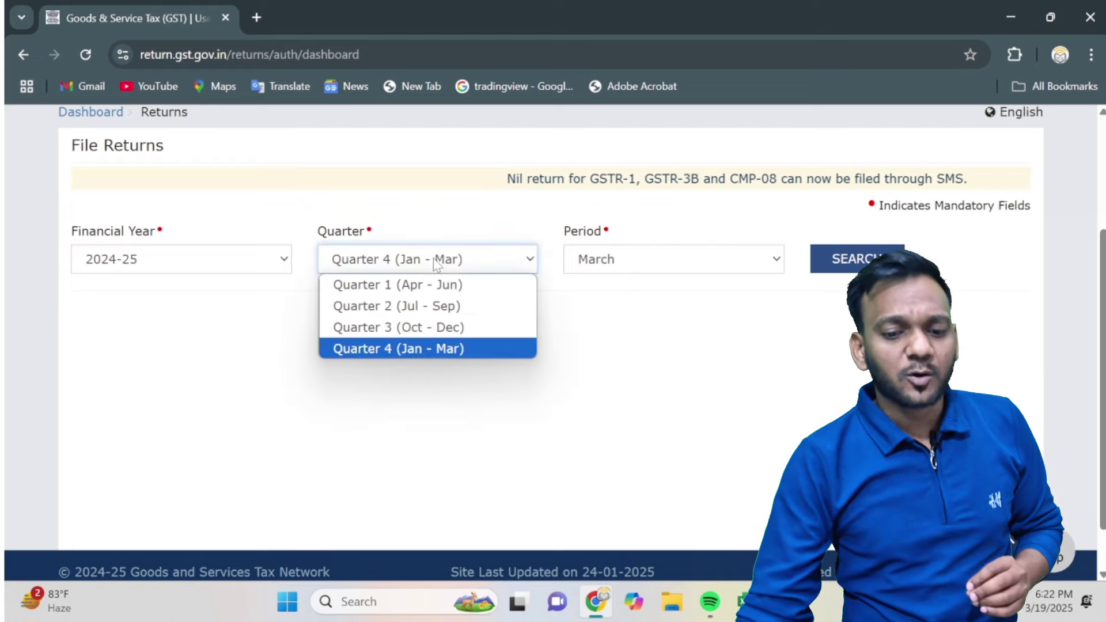
left_click(457, 351)
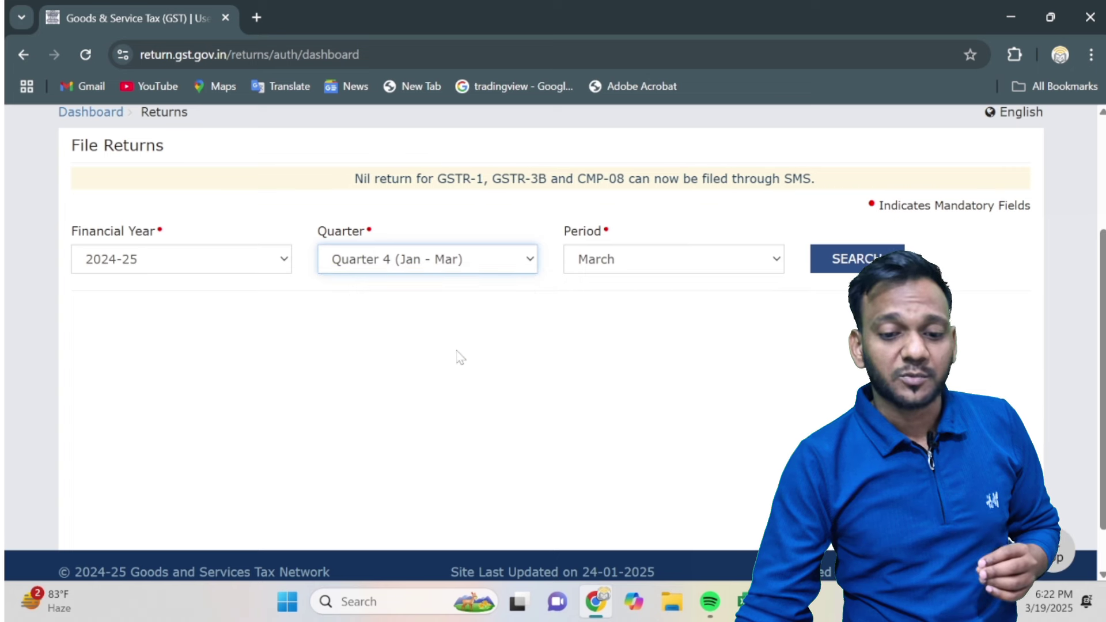
left_click(617, 265)
left_click(616, 306)
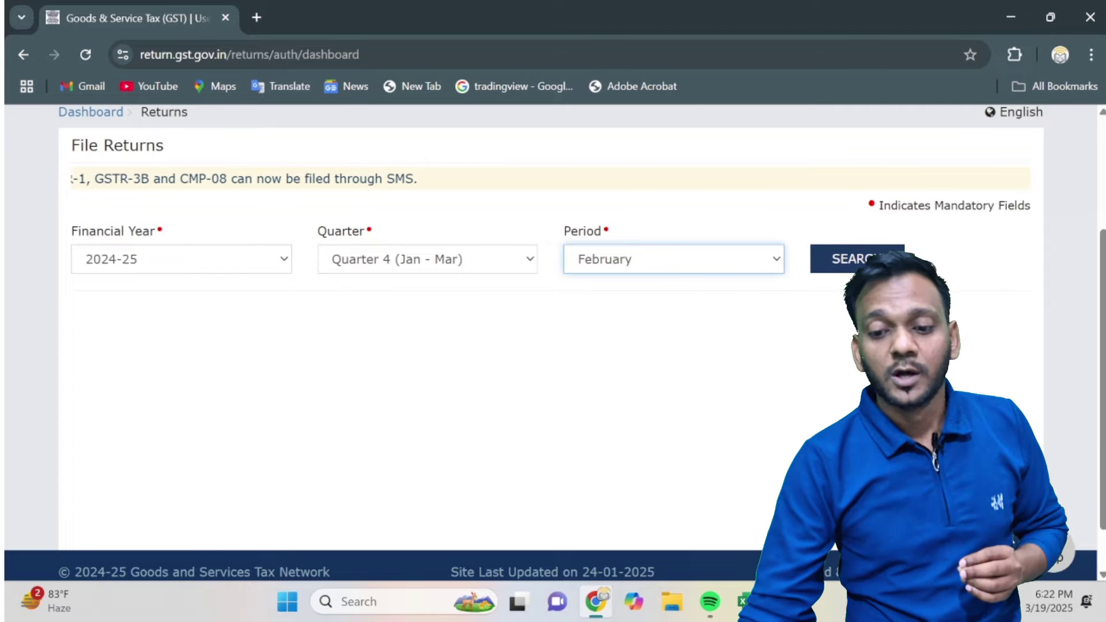
left_click(835, 262)
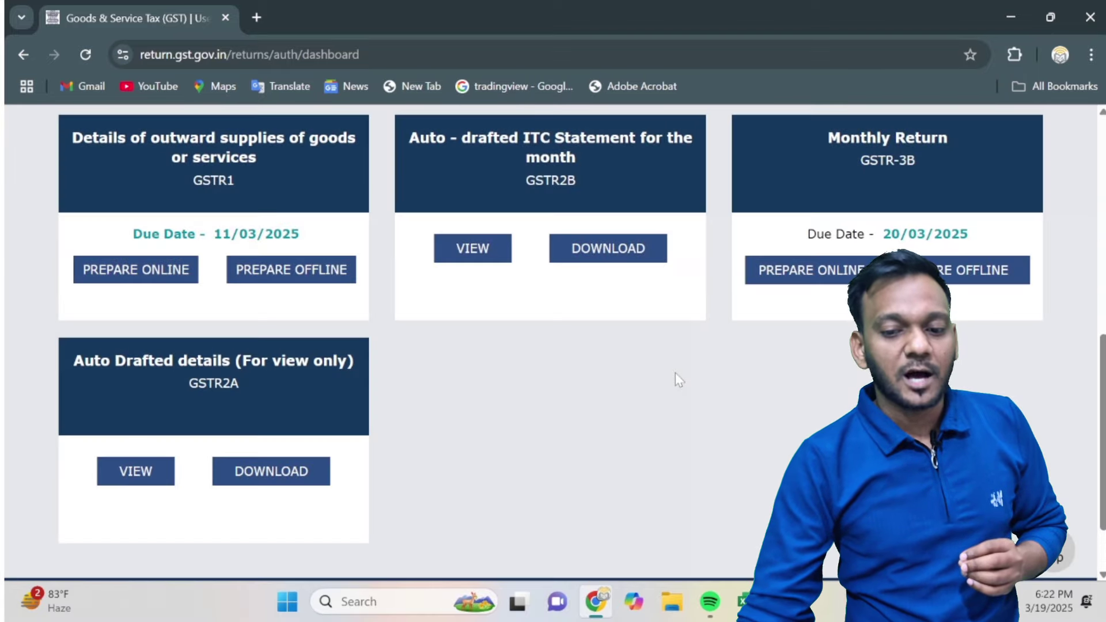
scroll(657, 390, "up", 2)
scroll(660, 393, "down", 1)
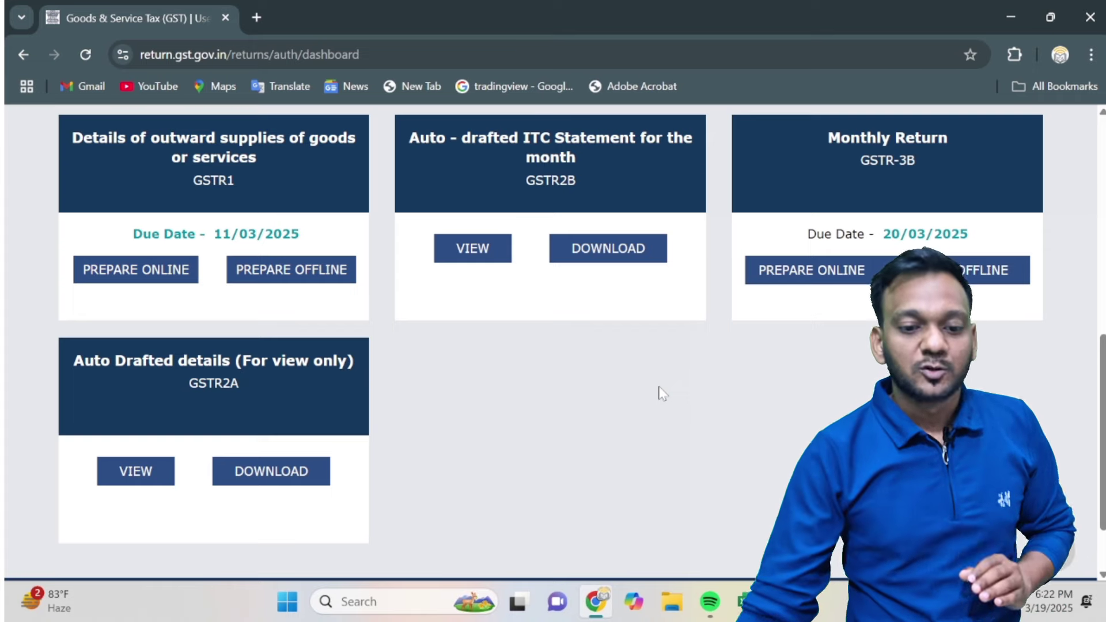
Open the GSTR-1 return for online preparation.
left_click(168, 268)
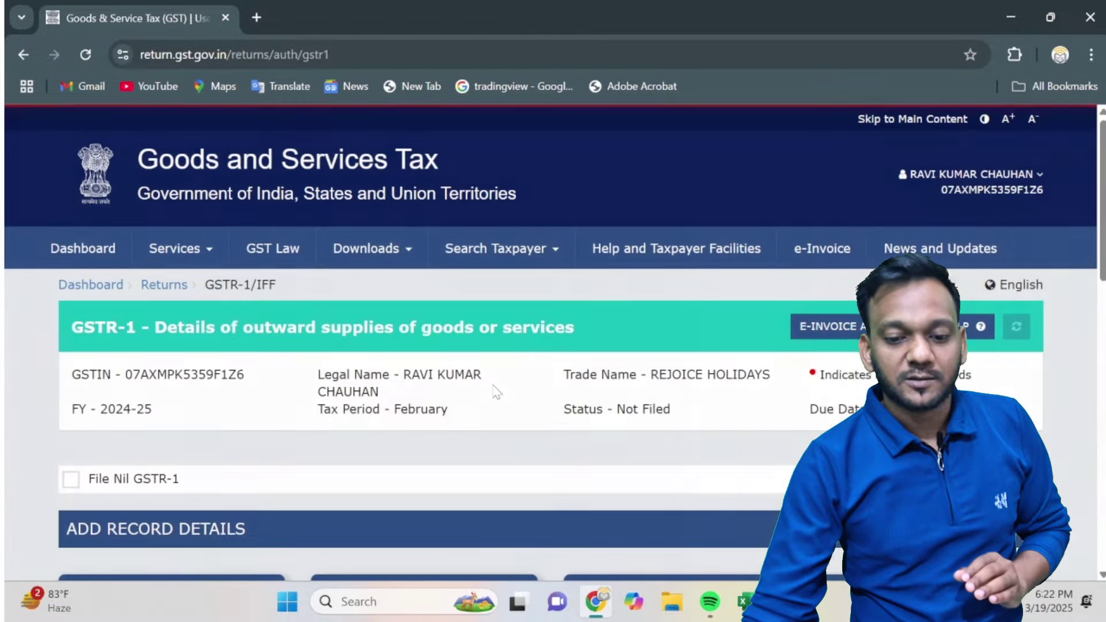
scroll(494, 389, "down", 5)
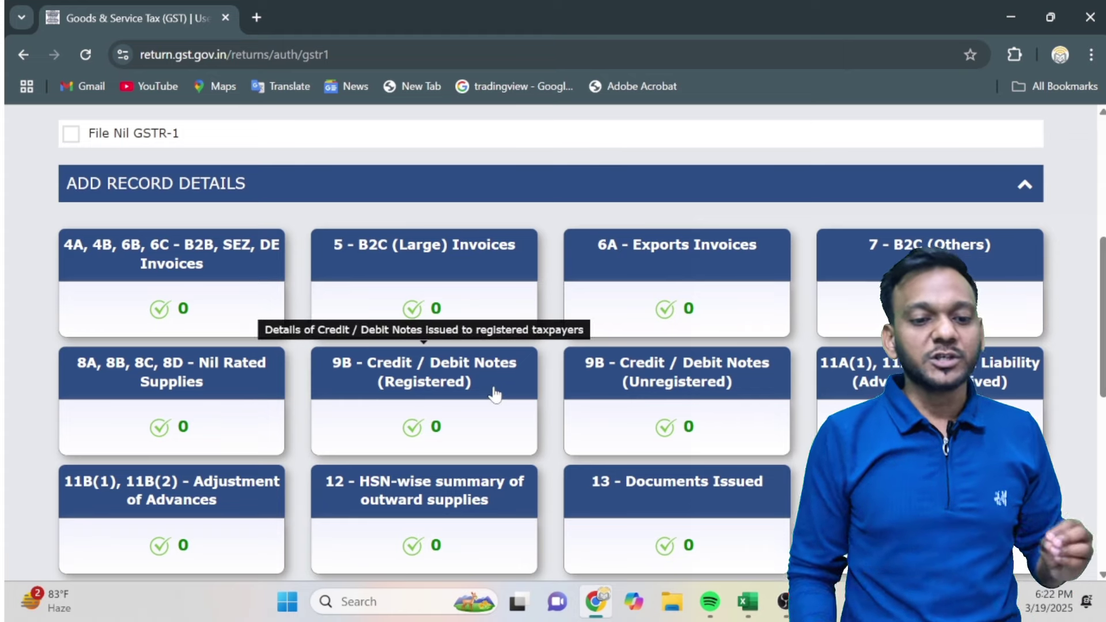
Tick File Nil GSTR-1 to view its conditions and clear the option again.
left_click(72, 135)
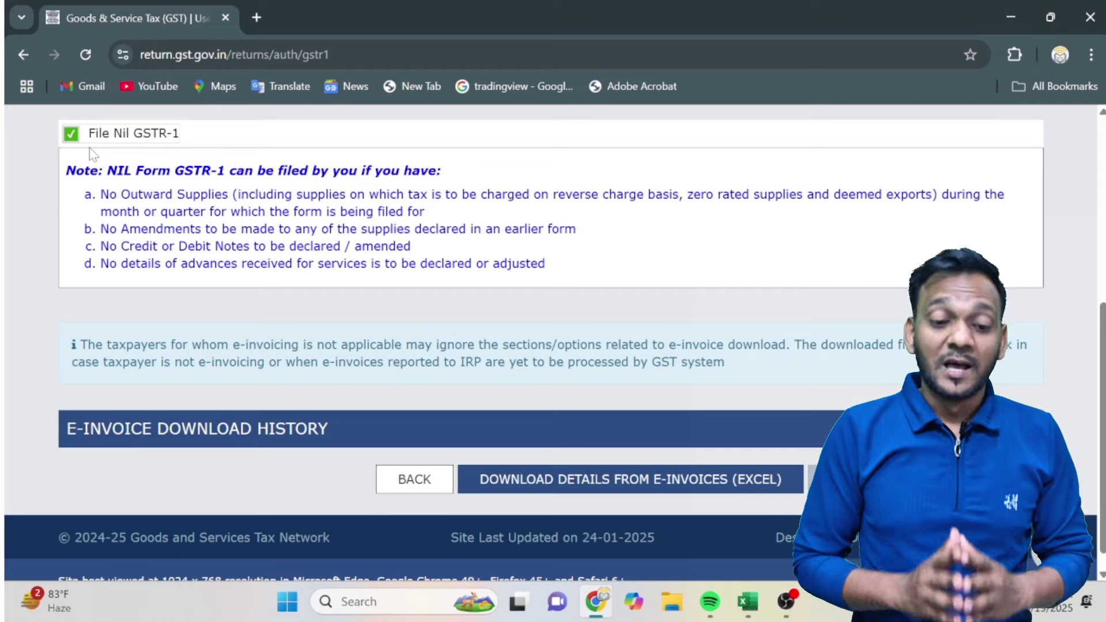
left_click(71, 134)
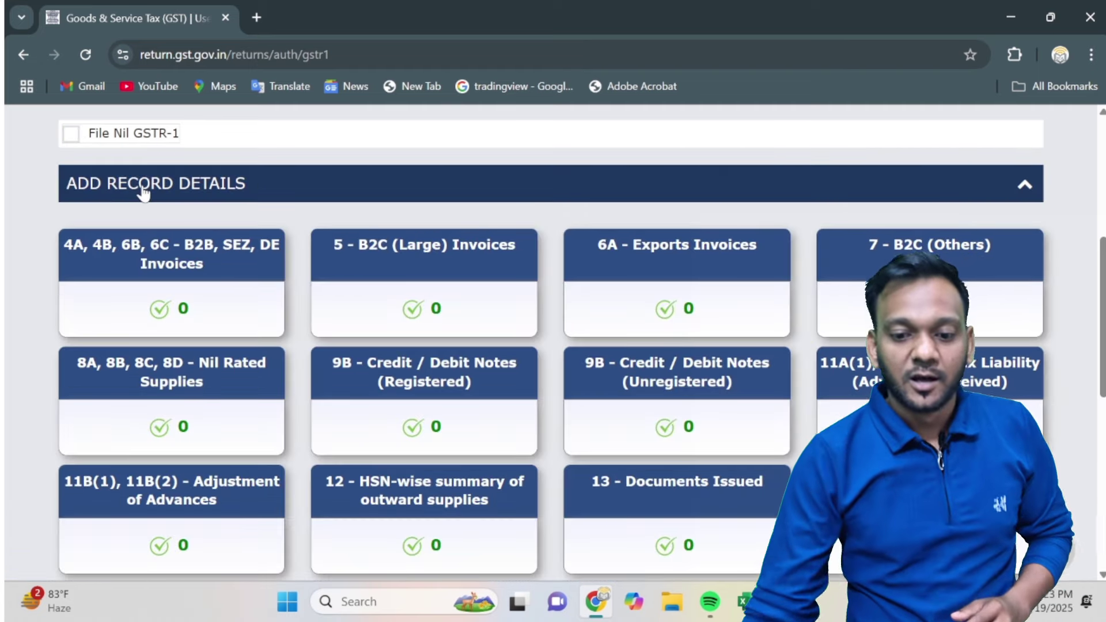
scroll(143, 193, "down", 1)
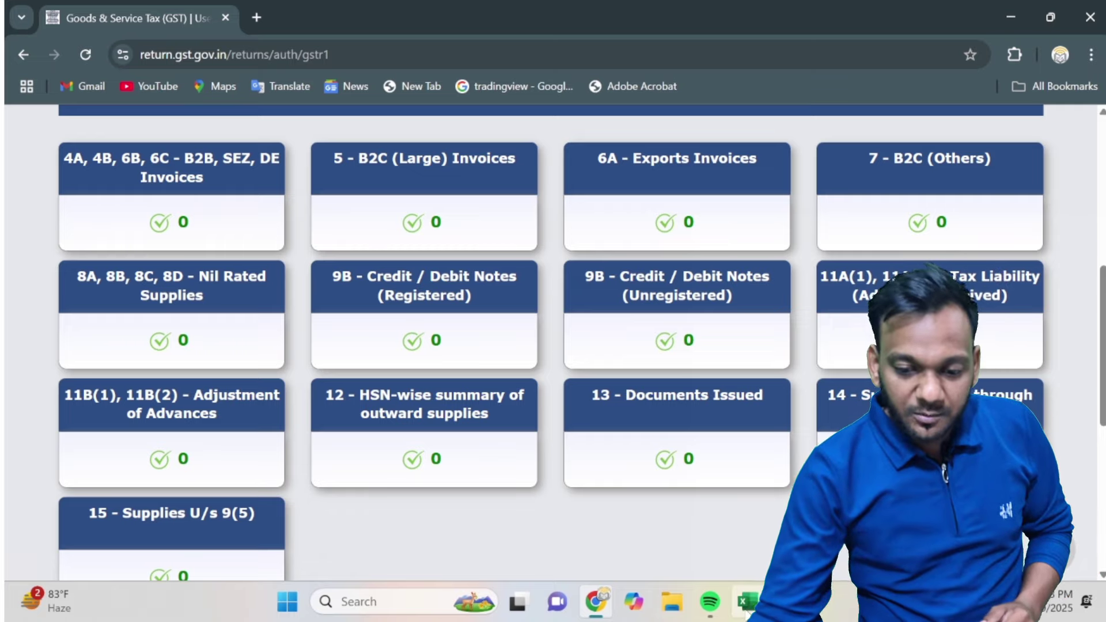
Switch to Excel and review the B2B sheet's column headings from GSTIN through RCM.
left_click(747, 602)
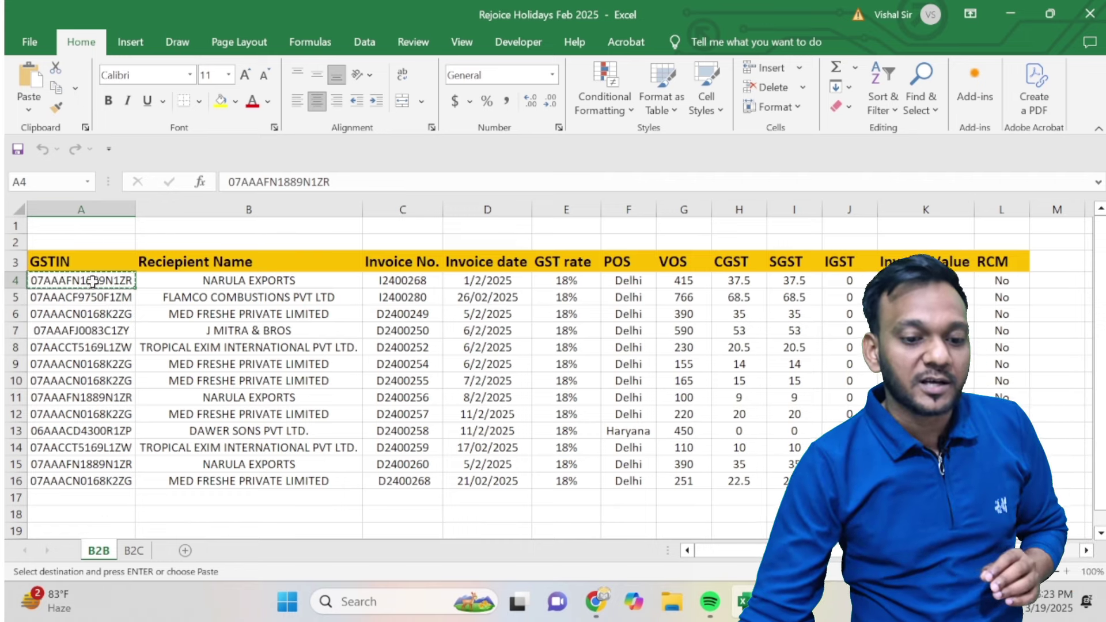
left_click(88, 262)
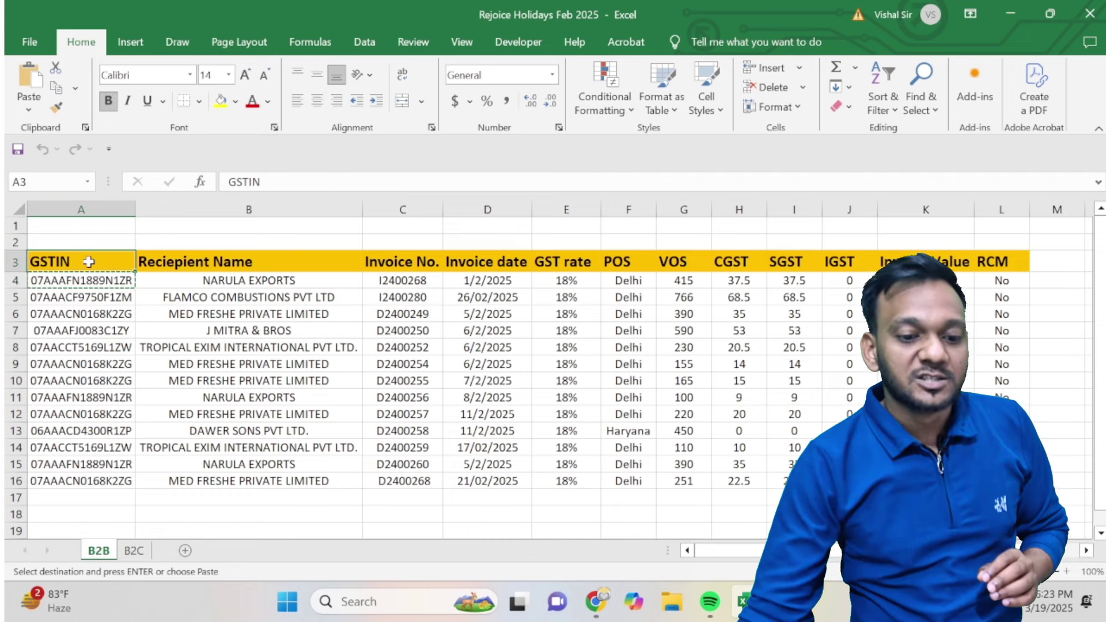
left_click(198, 527)
left_click(268, 264)
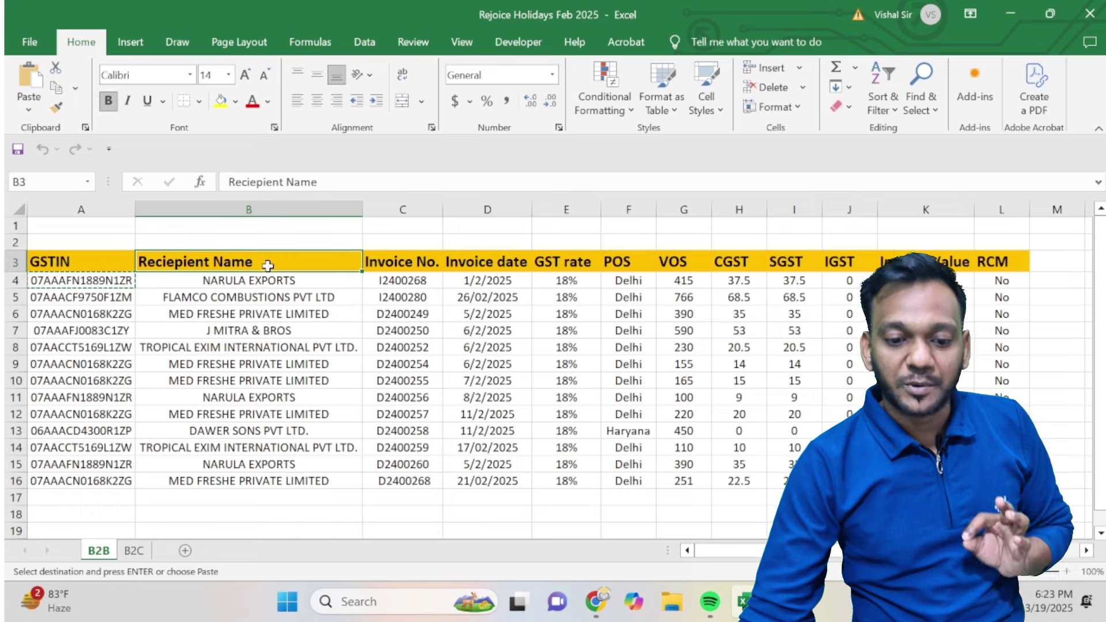
left_click(405, 262)
left_click(483, 263)
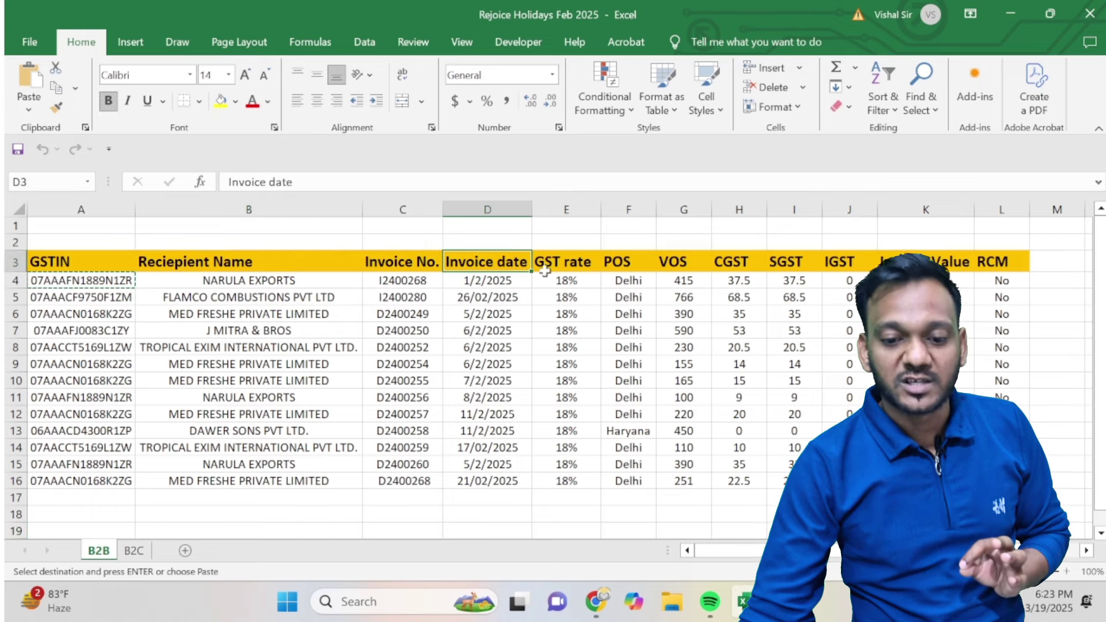
left_click(572, 265)
left_click(626, 265)
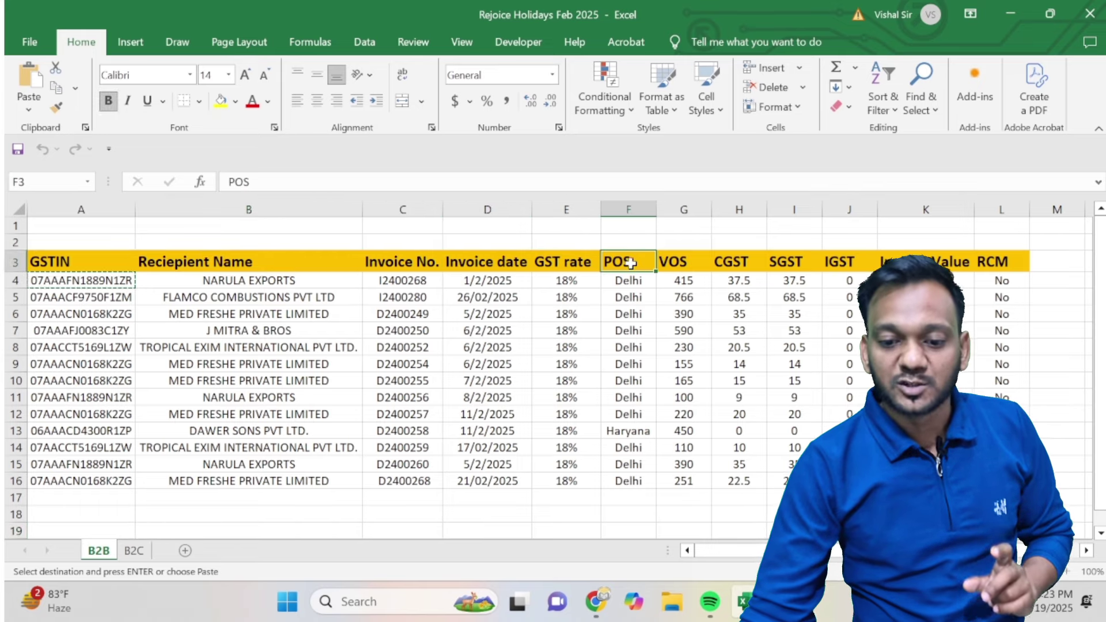
left_click(682, 266)
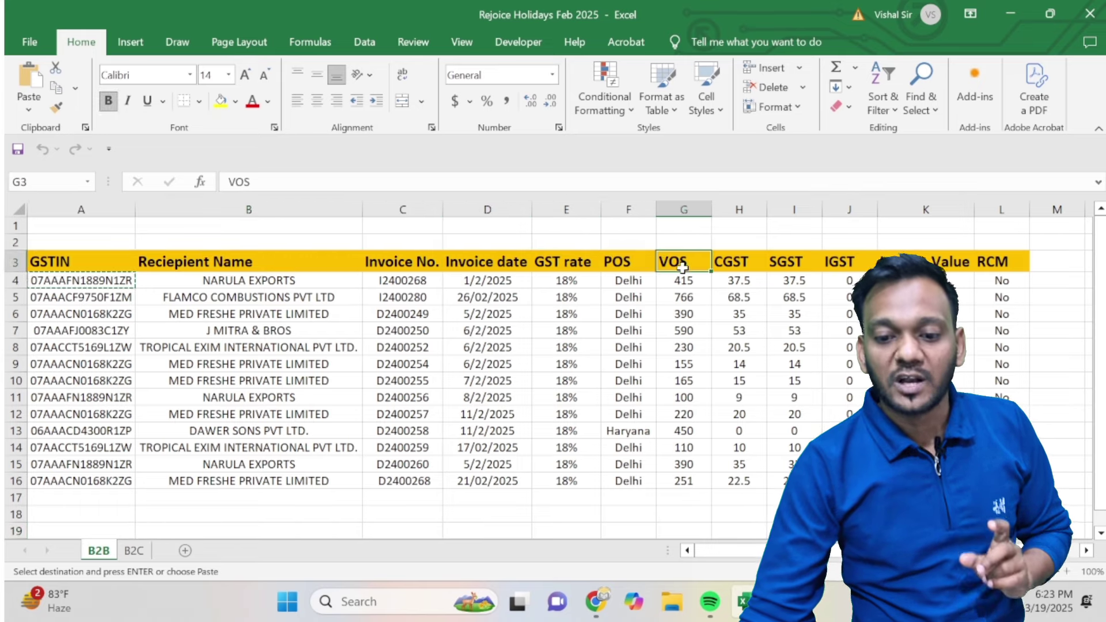
left_click(743, 268)
left_click(806, 269)
left_click(828, 268)
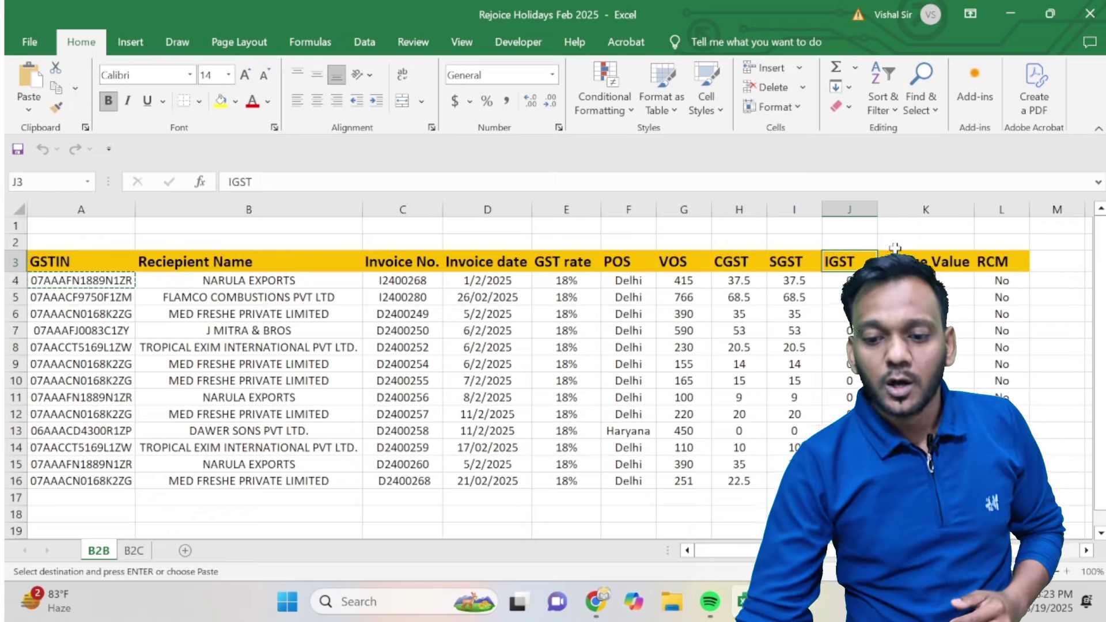
left_click(890, 267)
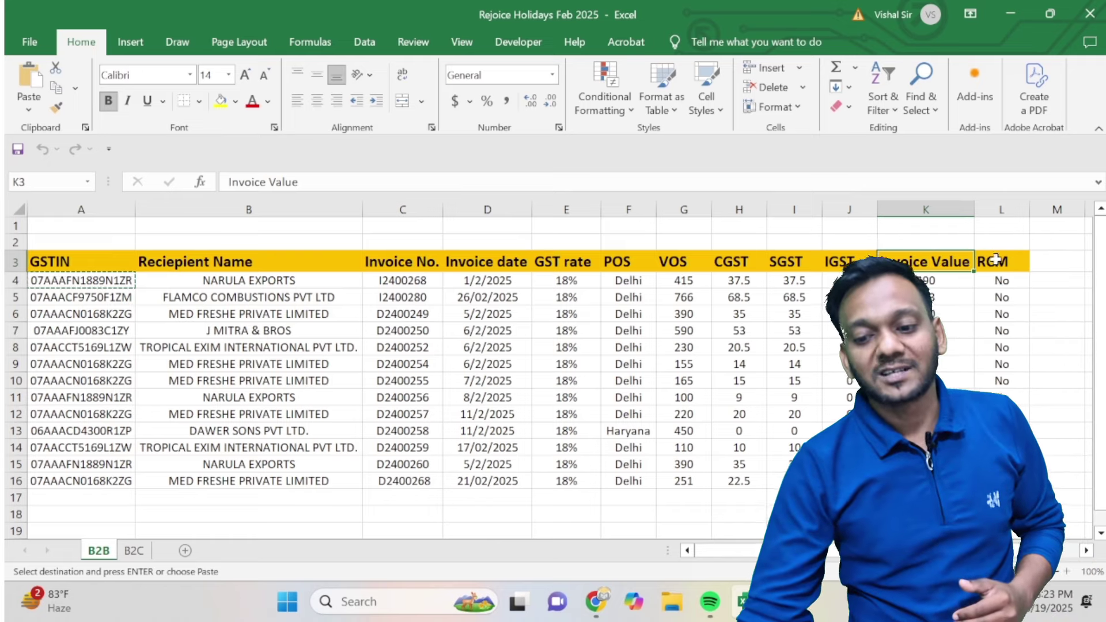
key("Right")
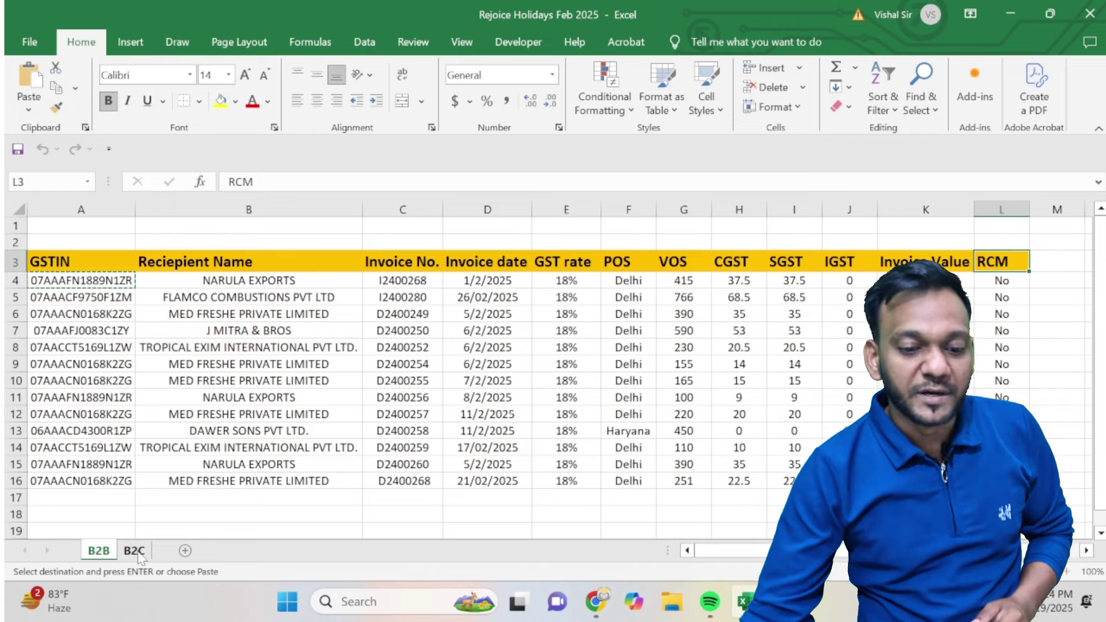
On the B2C sheet, set the SGST amount for Delhi to 574.56.
left_click(138, 551)
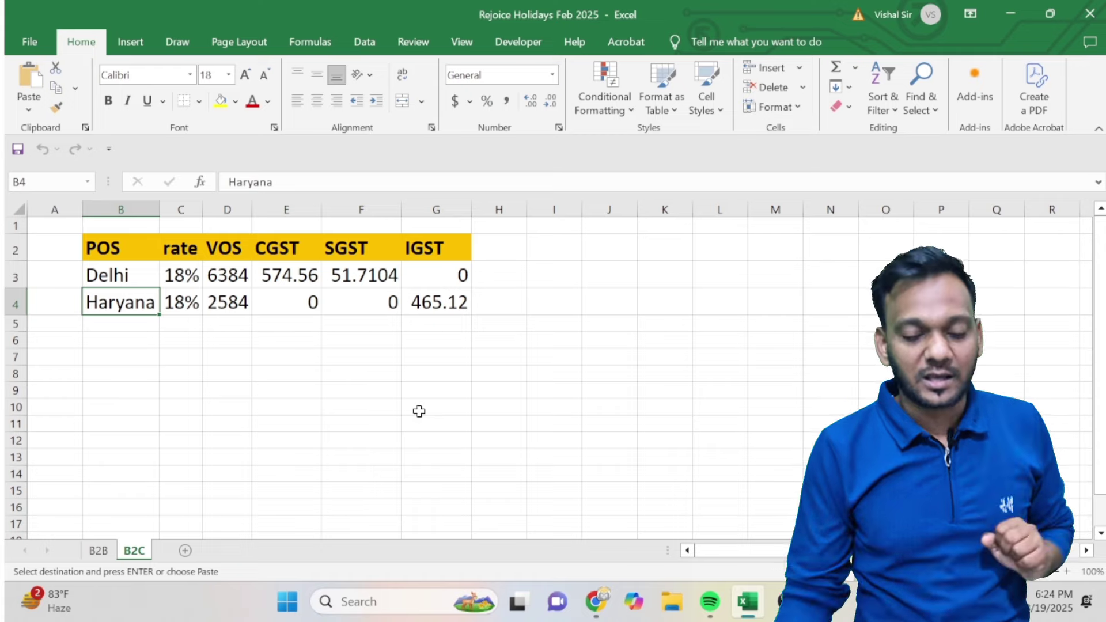
left_click(375, 276)
key("Return")
left_click(335, 373)
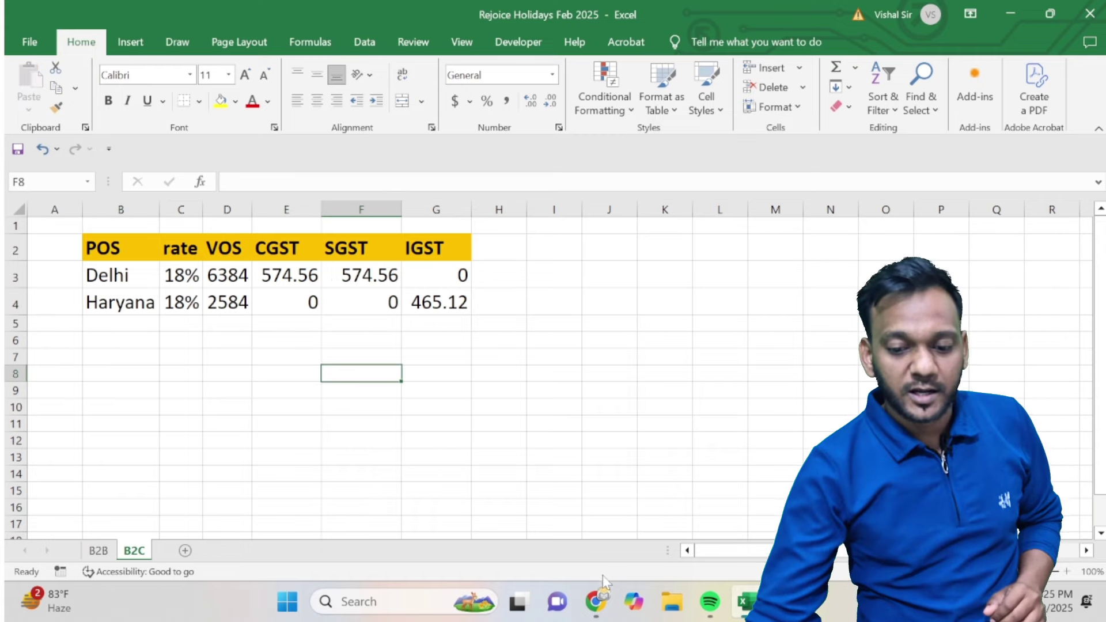
Switch to Chrome and start a new record in the 4A, 4B, 6B, 6C - B2B, SEZ, DE Invoices section.
left_click(595, 601)
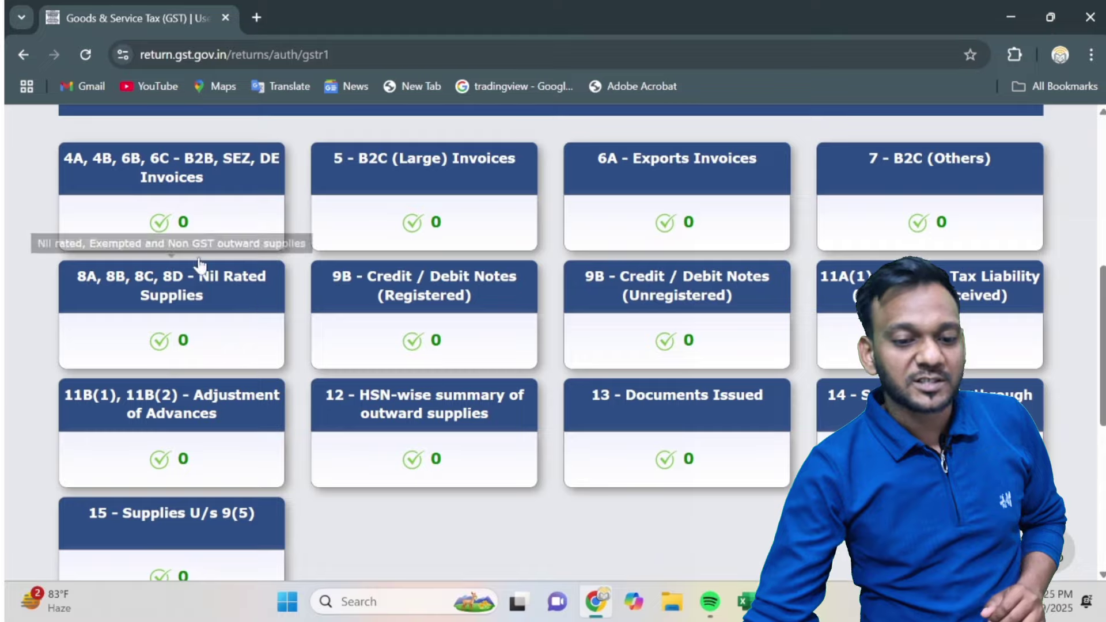
left_click(202, 185)
scroll(329, 324, "down", 4)
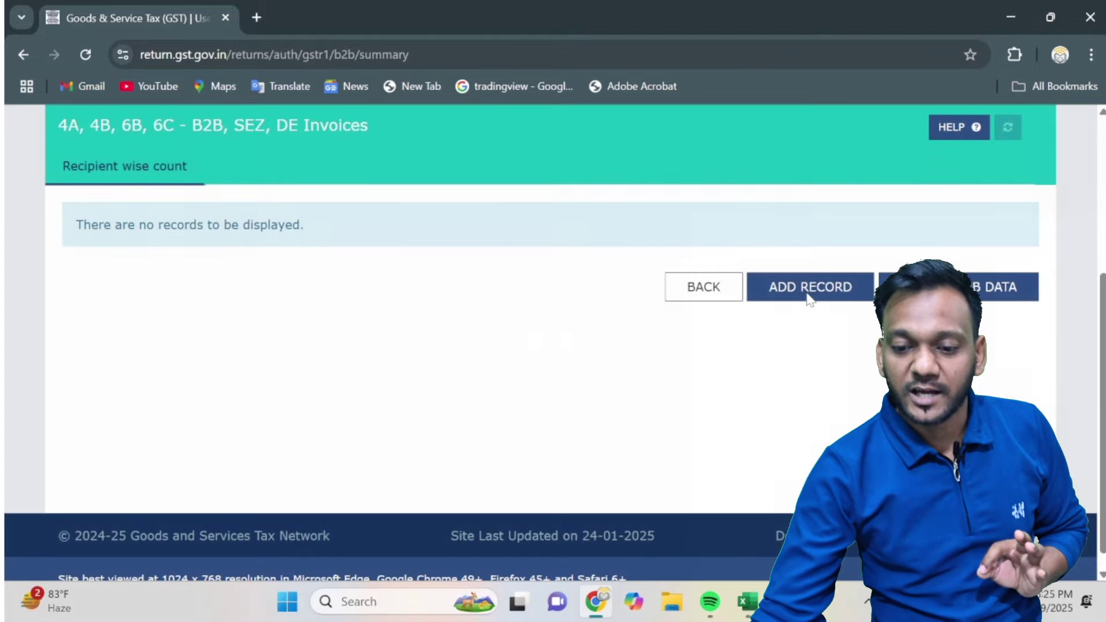
left_click(807, 293)
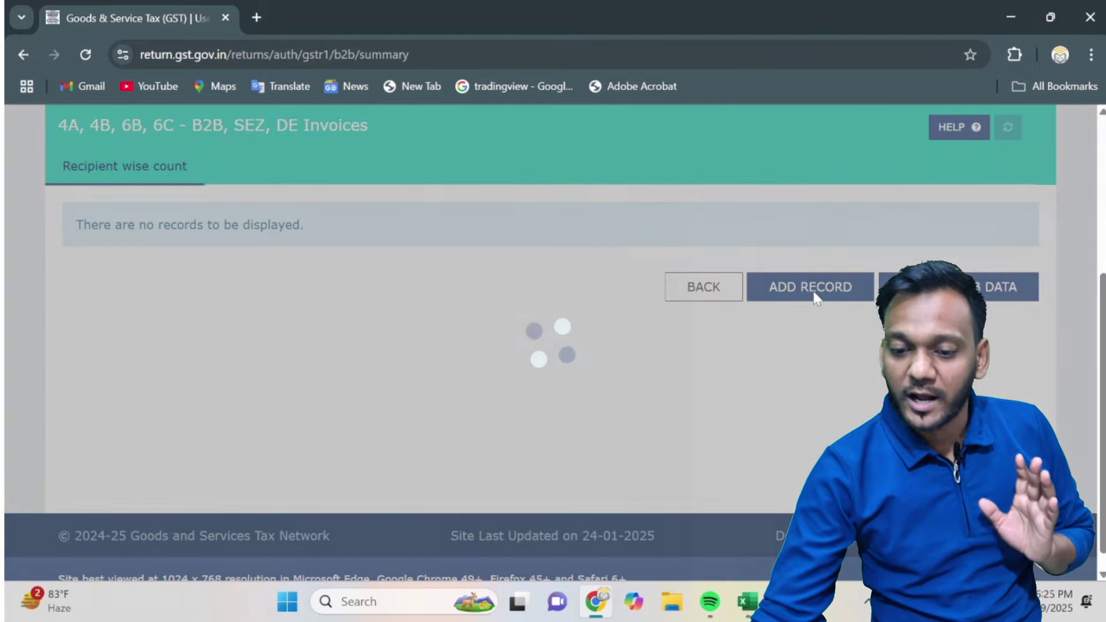
scroll(497, 375, "down", 5)
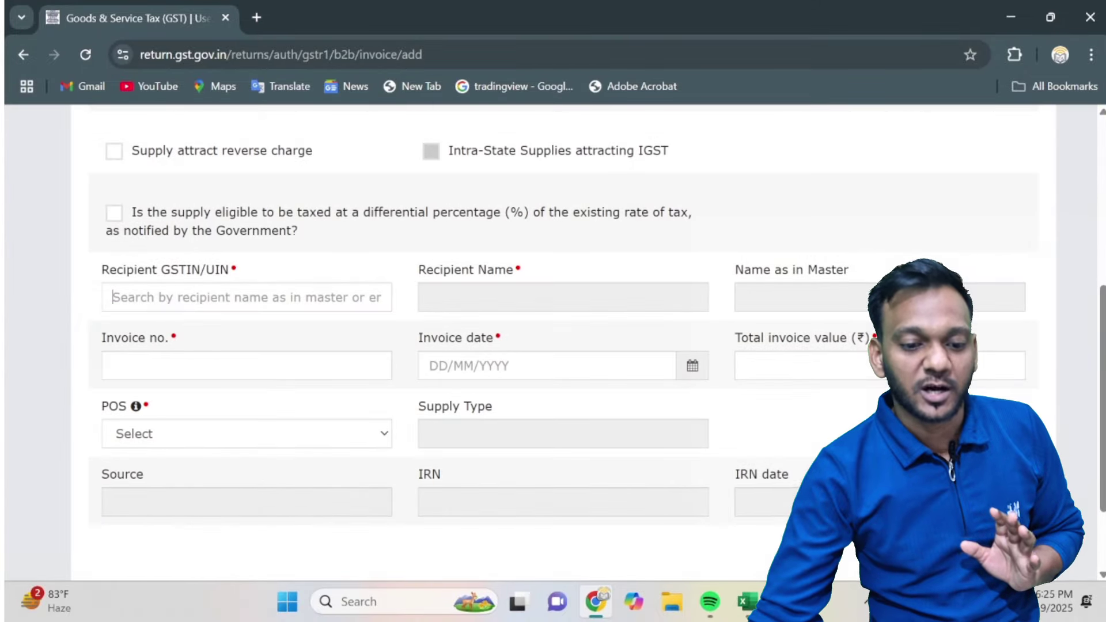
Copy the Narula Exports GSTIN from the workbook's B2B sheet into the portal's Recipient GSTIN/UIN and compare the recipient name with the sheet.
left_click(158, 298)
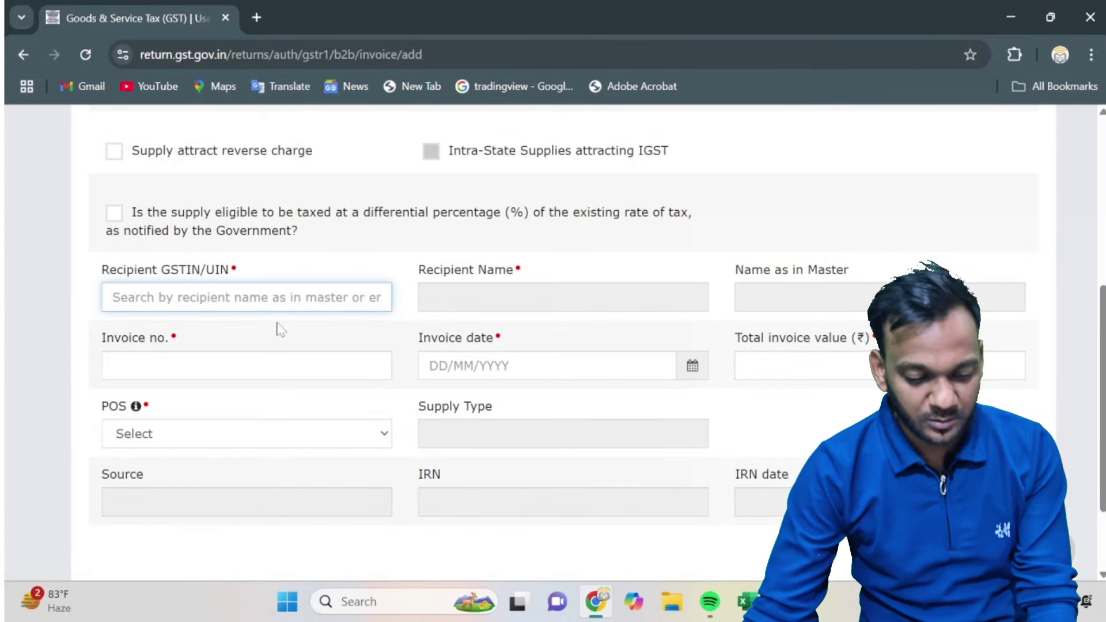
key("alt+Tab")
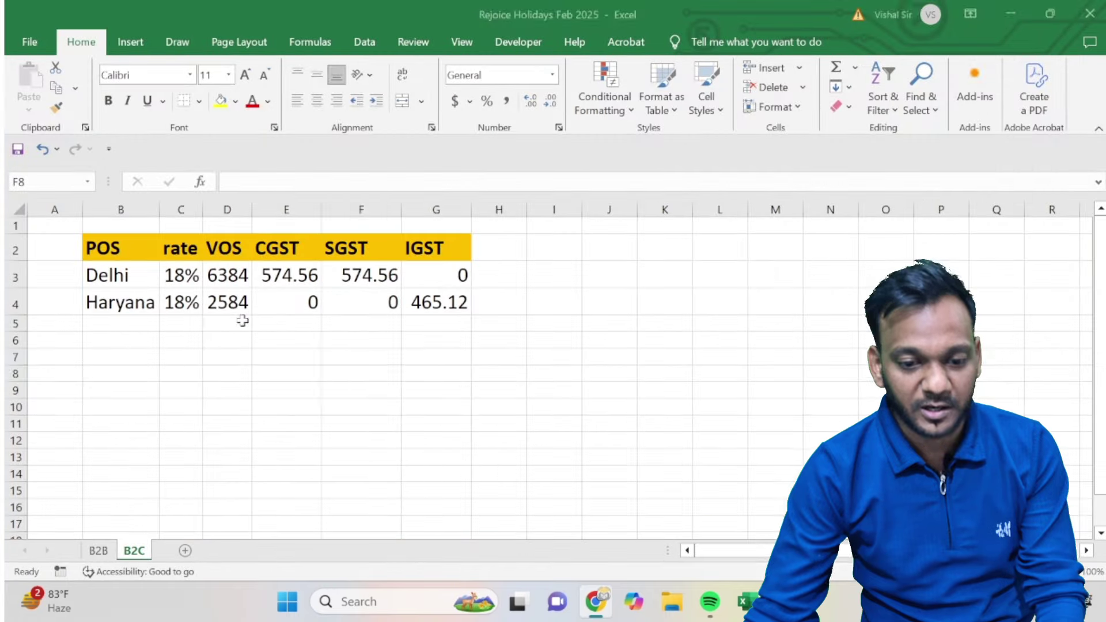
left_click(99, 550)
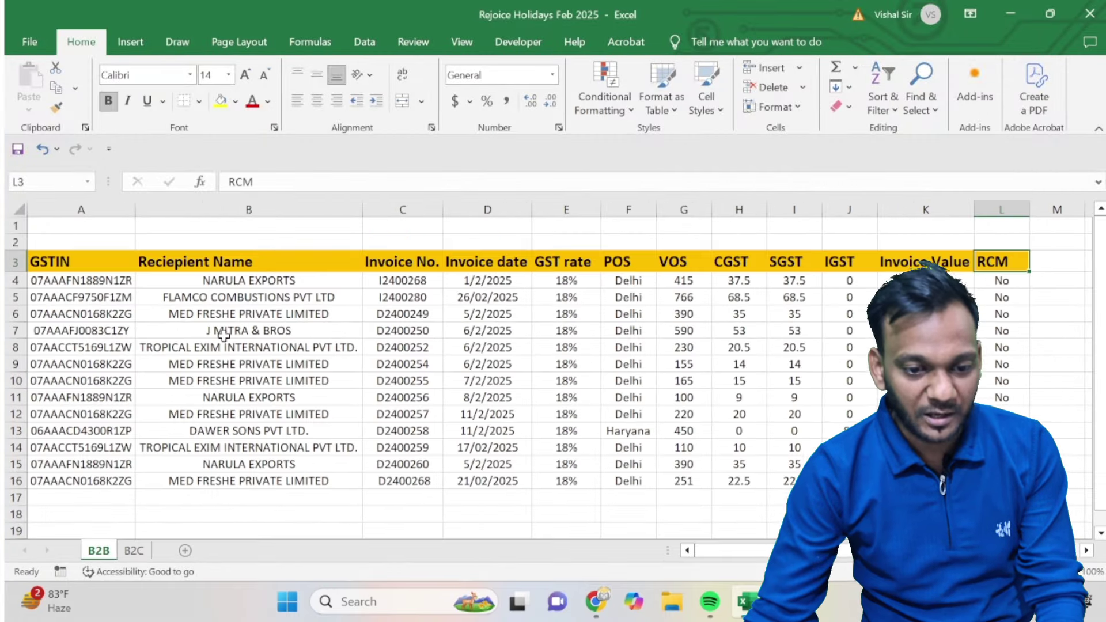
left_click(93, 281)
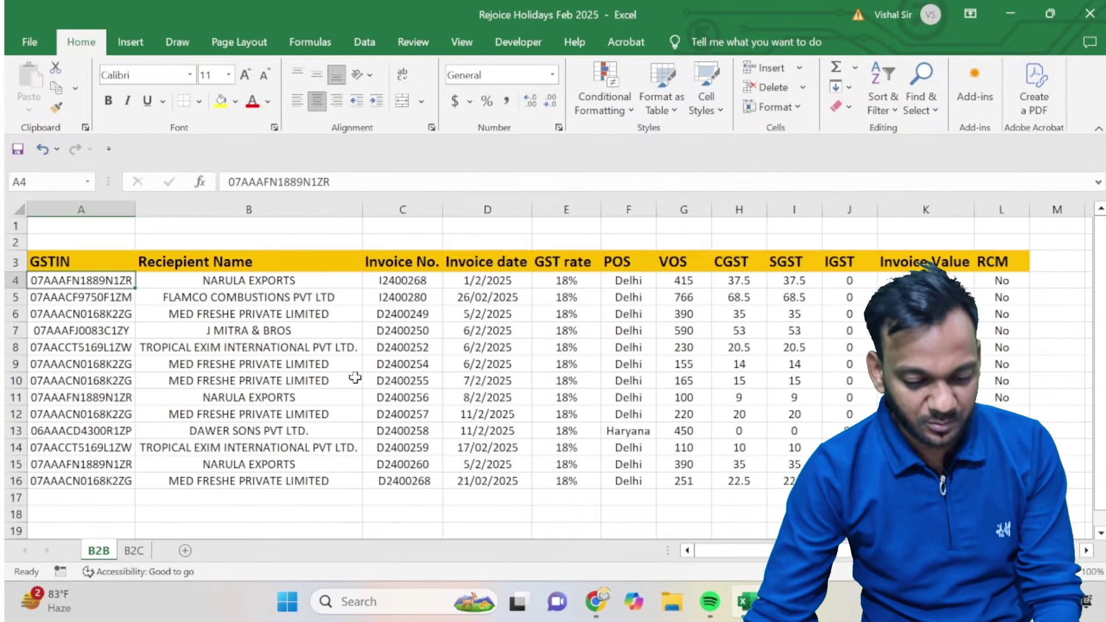
key("ctrl+c")
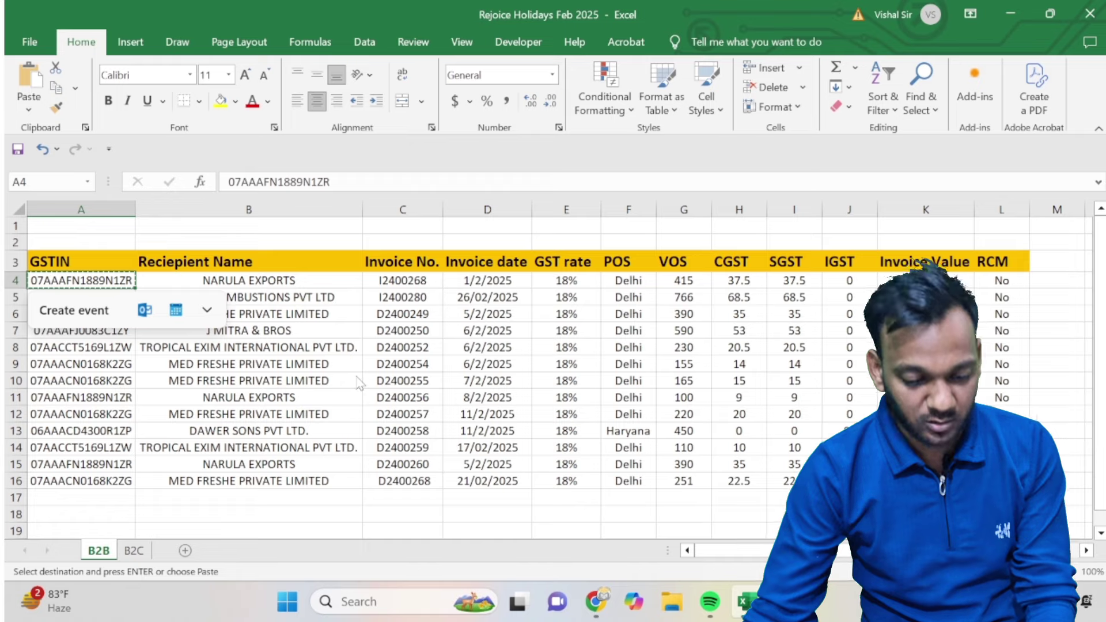
key("alt+Tab")
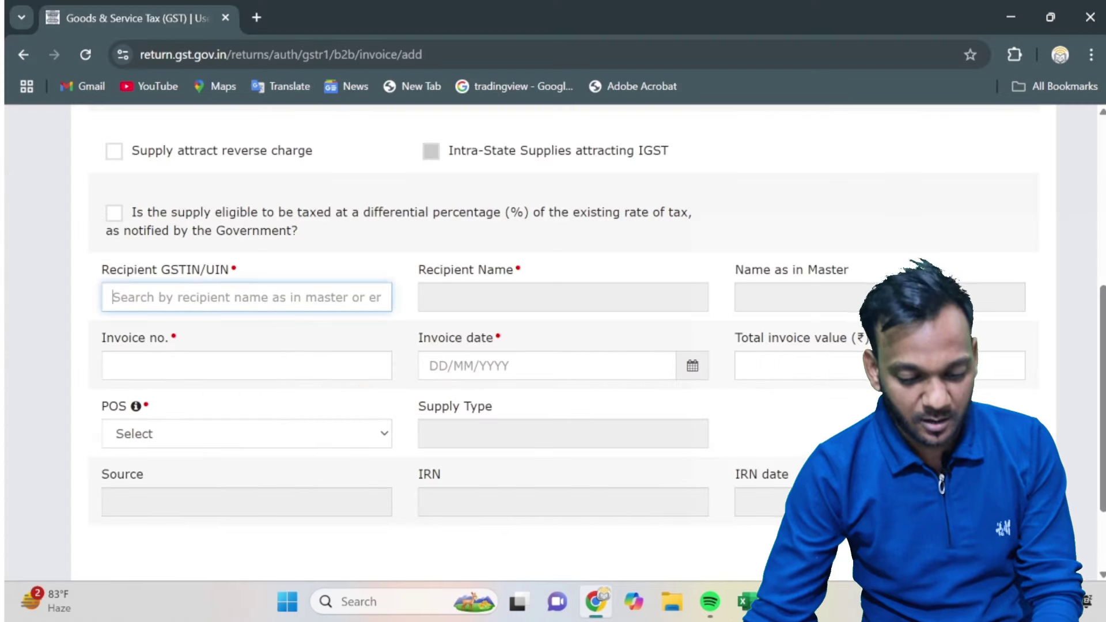
key("ctrl+v")
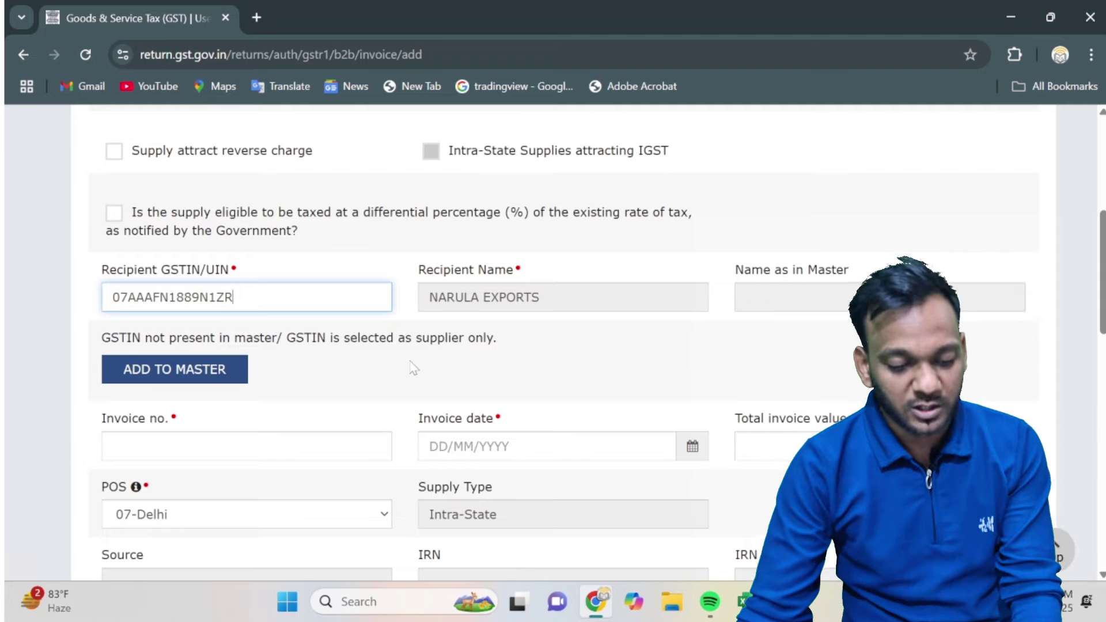
key("alt+Tab")
left_click(287, 280)
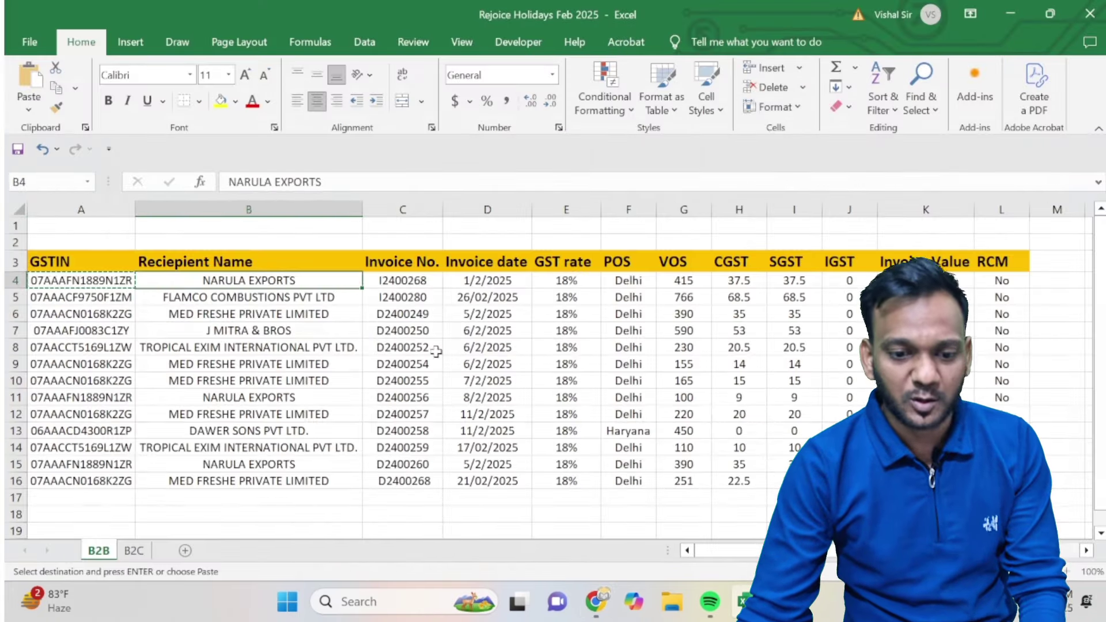
key("alt+Tab")
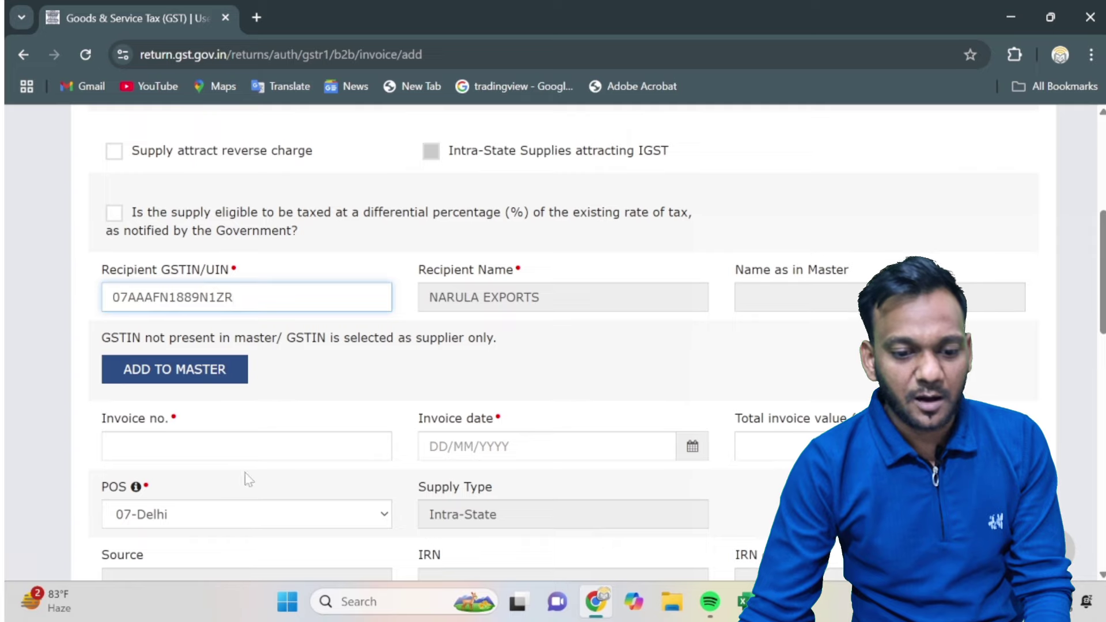
Copy the Narula Exports invoice number from cell C4 of the B2B sheet into the portal's Invoice no.
left_click(385, 446)
key("alt+Tab")
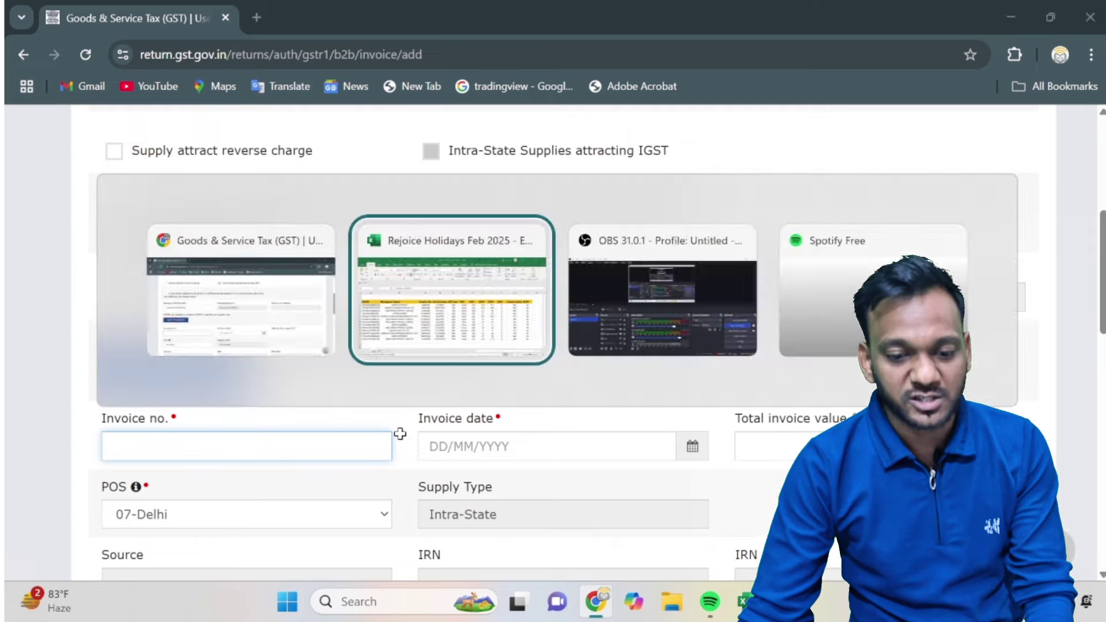
left_click(400, 282)
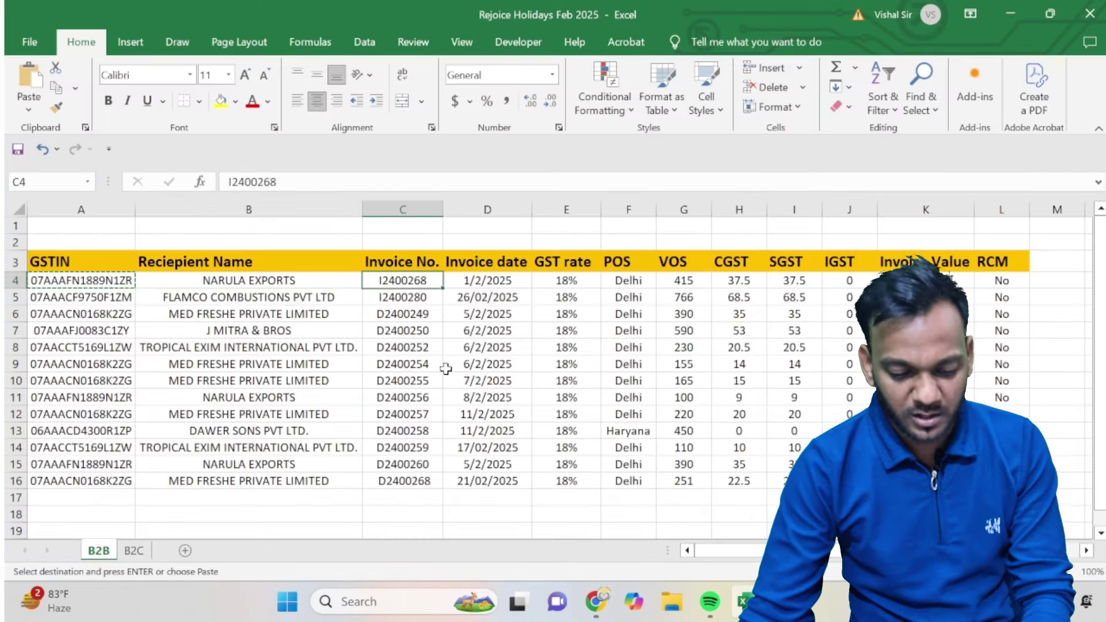
key("alt+Tab")
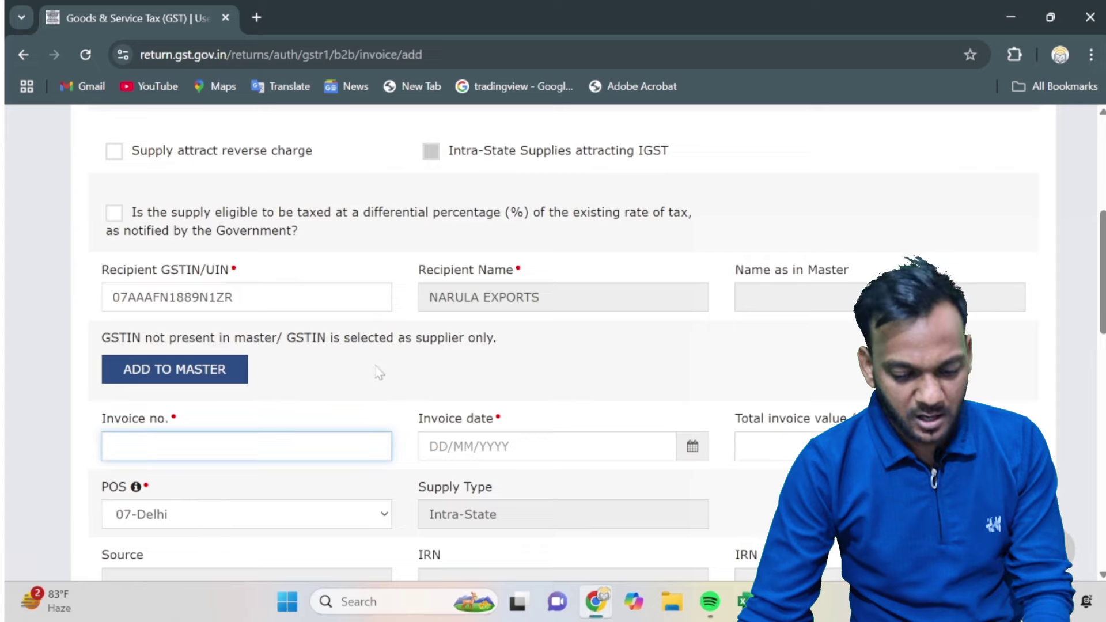
key("Tab")
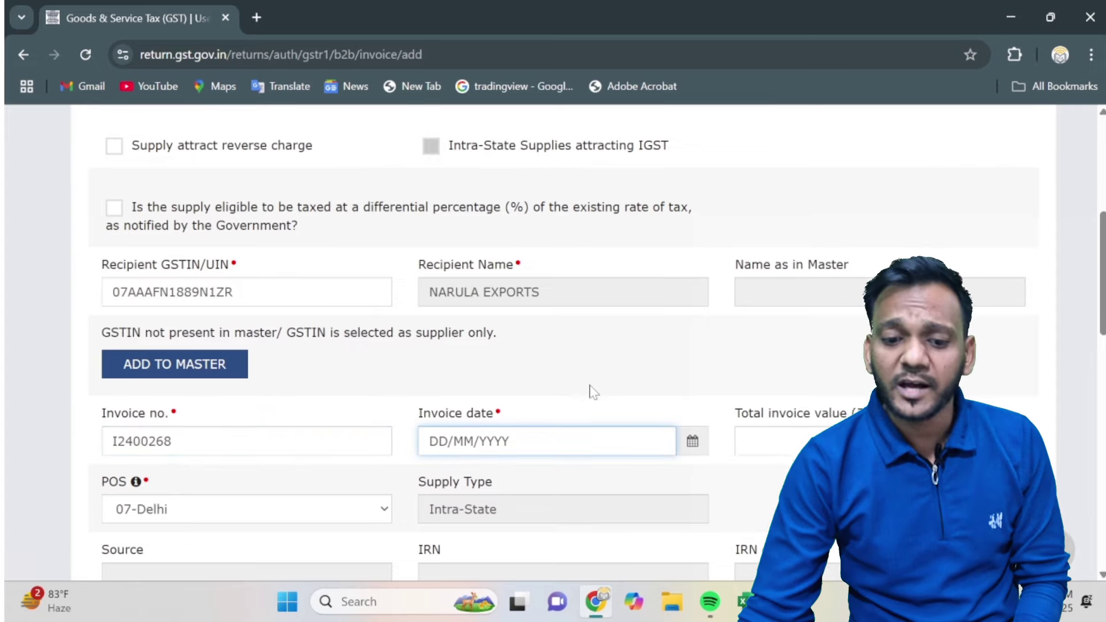
Check the first invoice's date in cell D4 of the B2B sheet and set the portal's Invoice date to 01/02/2025.
scroll(593, 392, "down", 3)
key("alt+Tab")
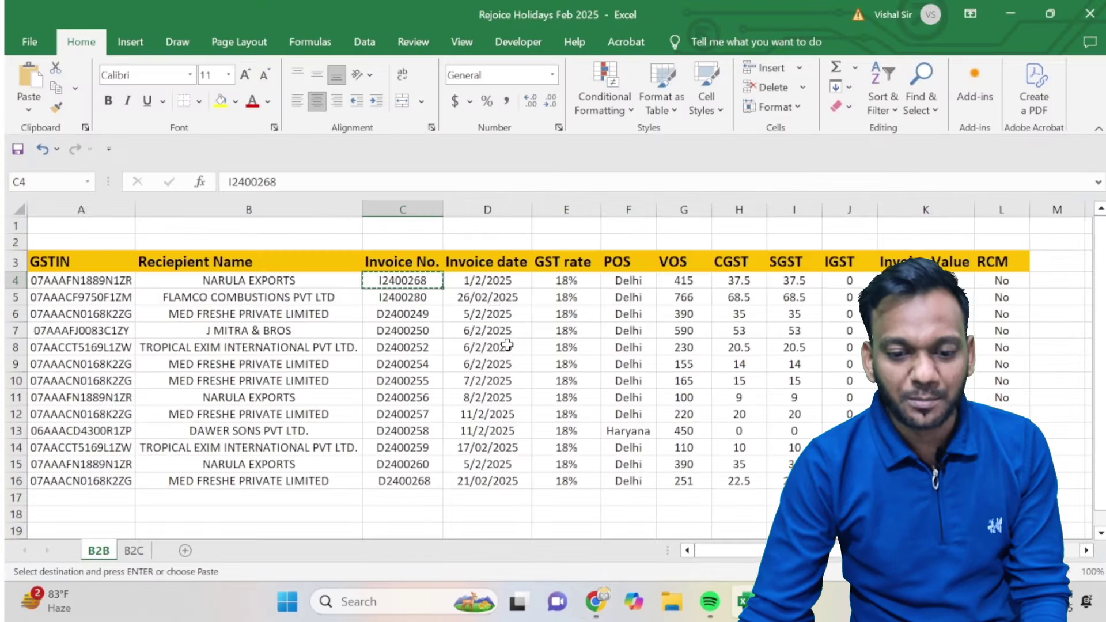
left_click(480, 282)
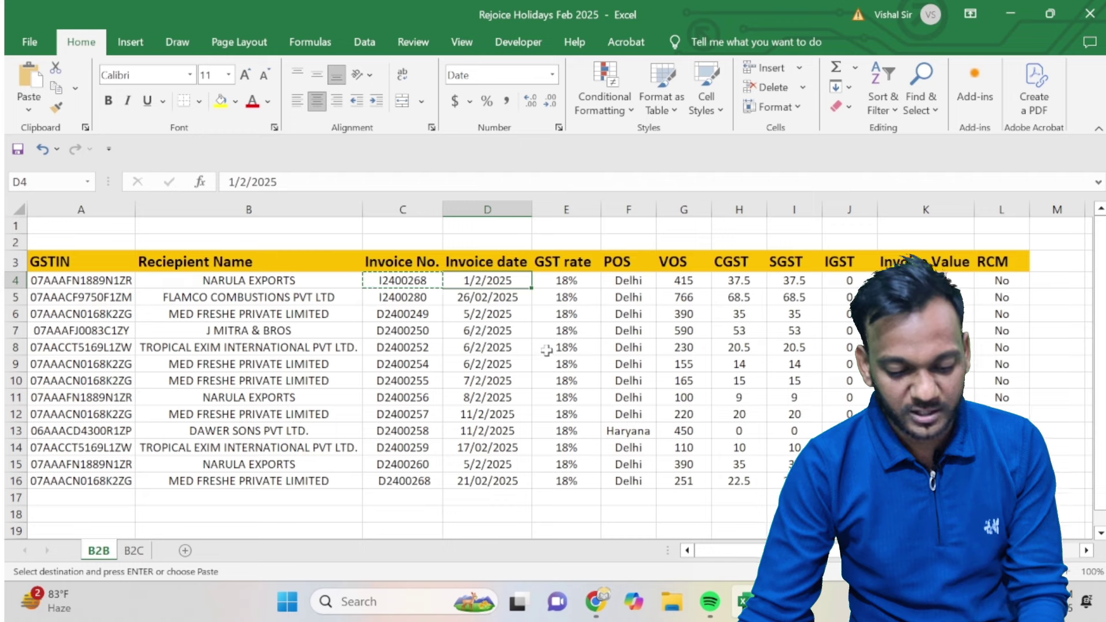
key("alt+Tab")
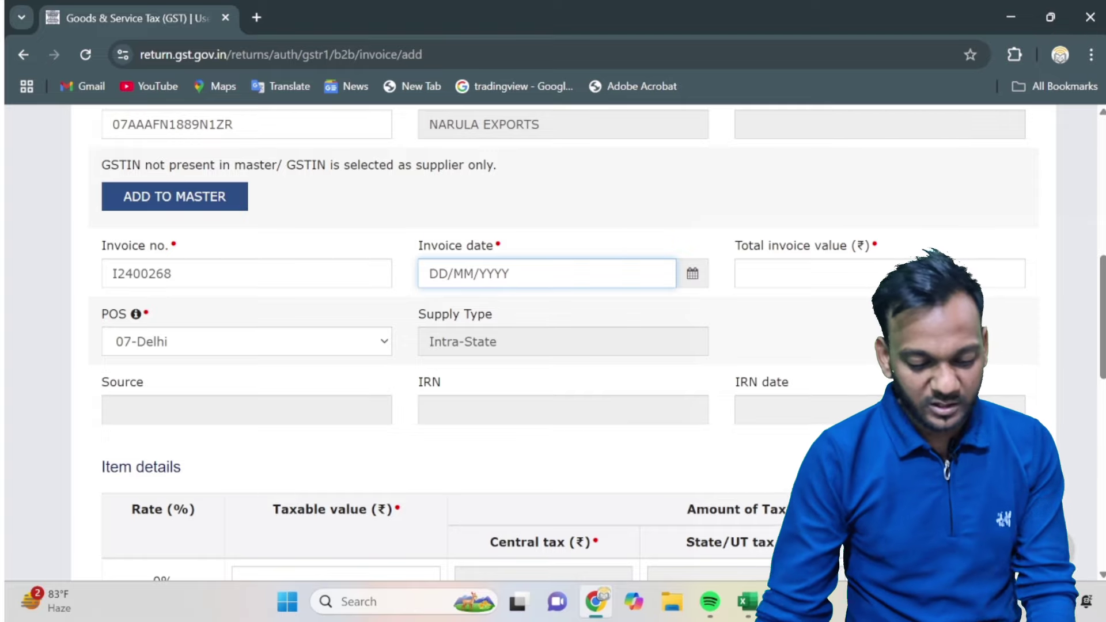
key("alt+Tab")
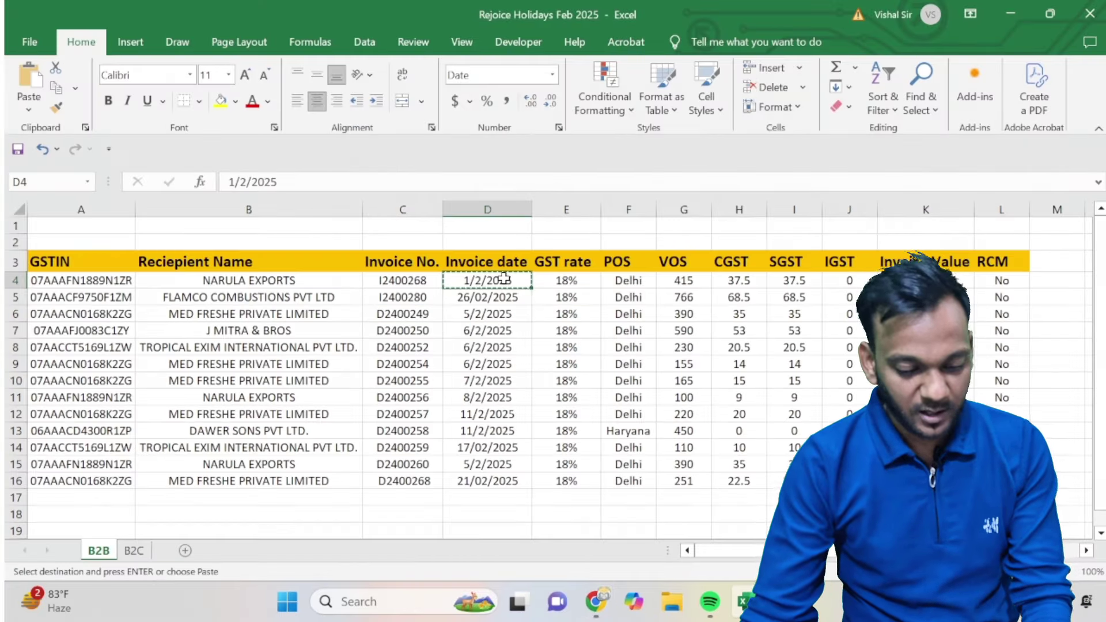
key("alt+Tab")
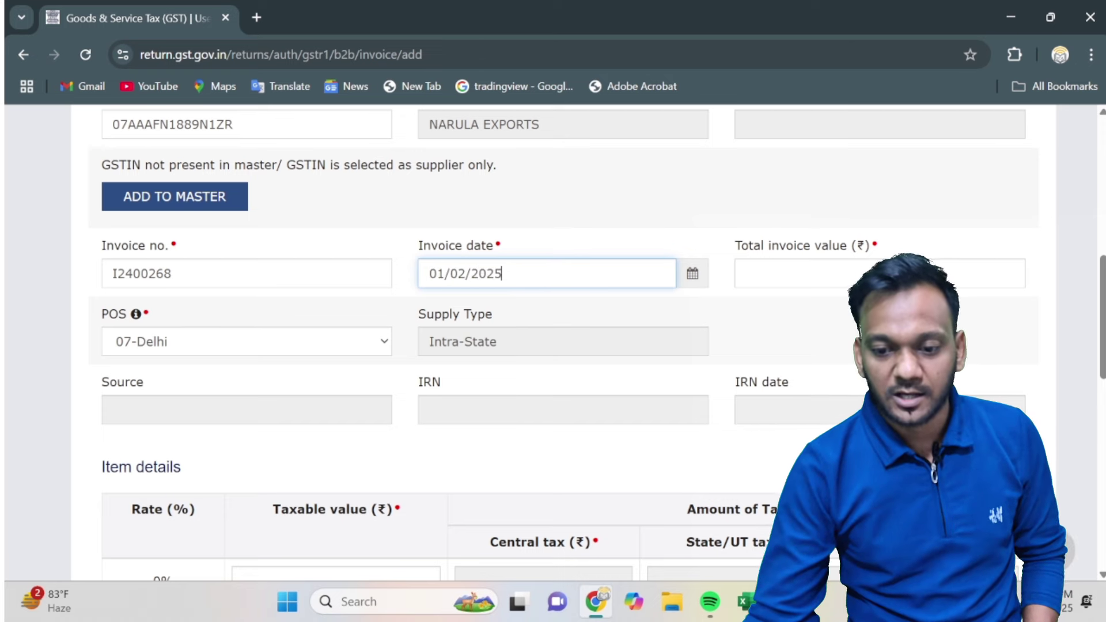
key("Tab")
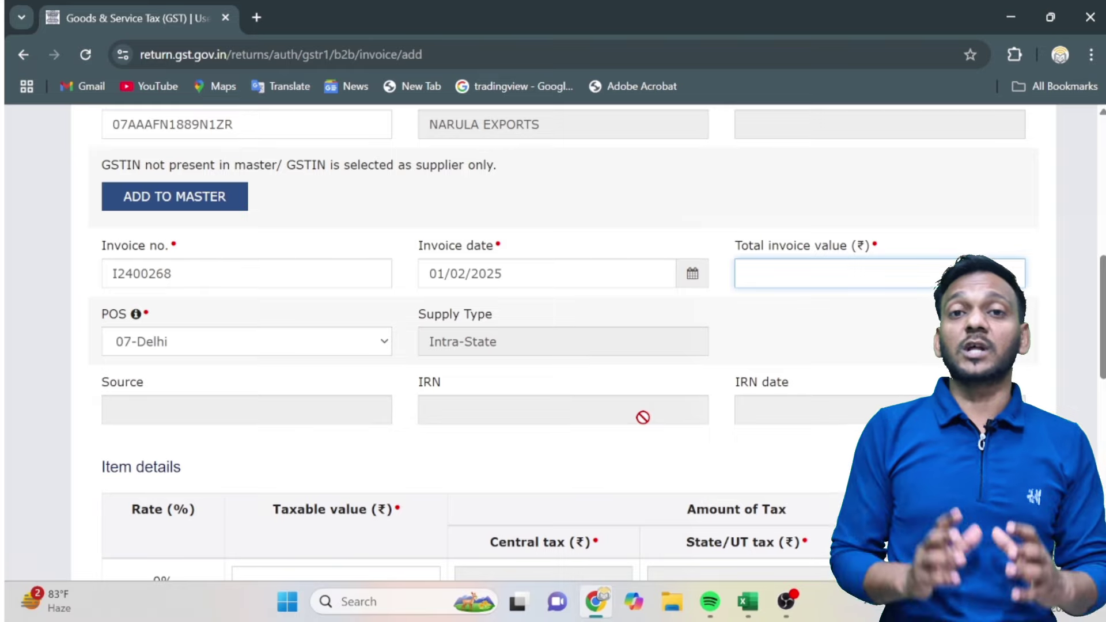
Copy the first row's invoice value from cell K4 of the B2B sheet and set Total invoice value to 490 on the portal.
key("alt+Tab")
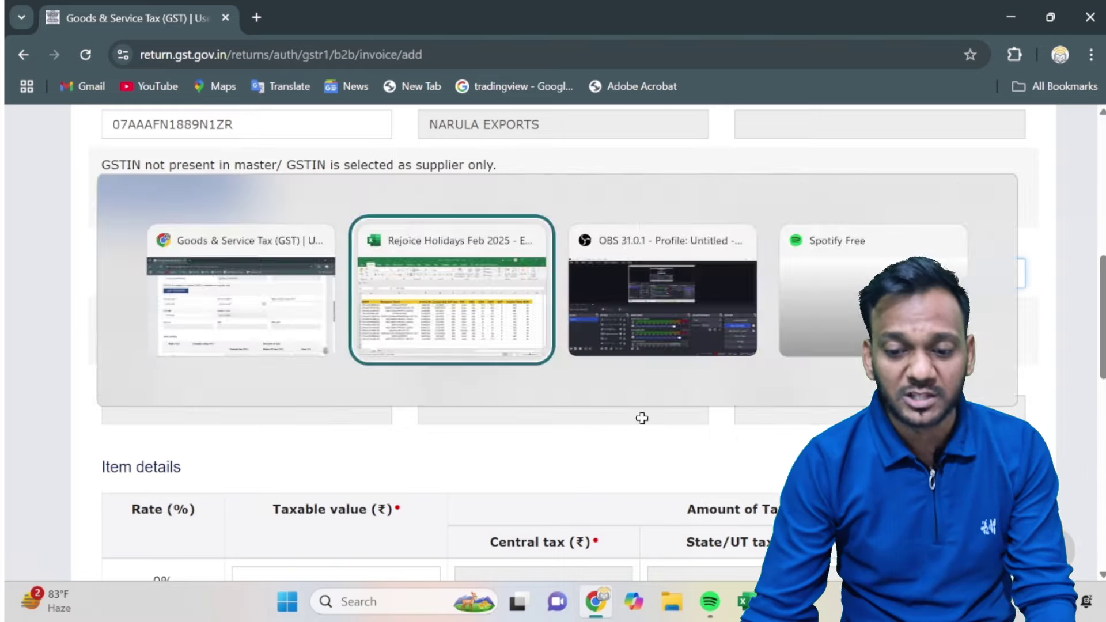
left_click(925, 281)
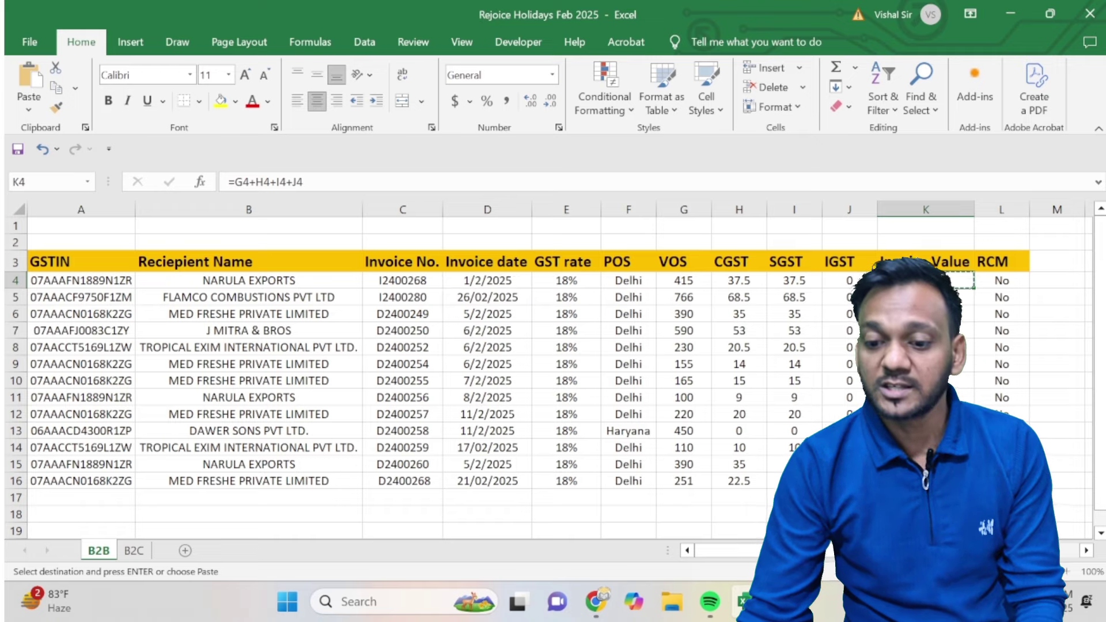
key("alt+Tab")
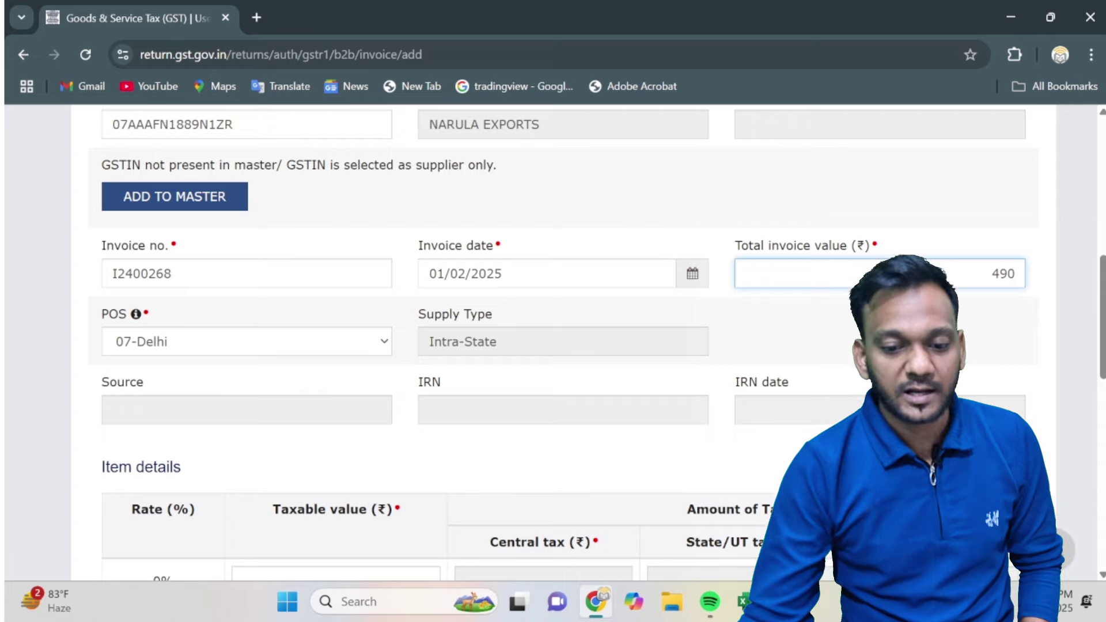
Check the first row's GST rate and VOS in Excel and enter 415 as the 18% taxable value in the invoice's item details.
scroll(495, 341, "down", 6)
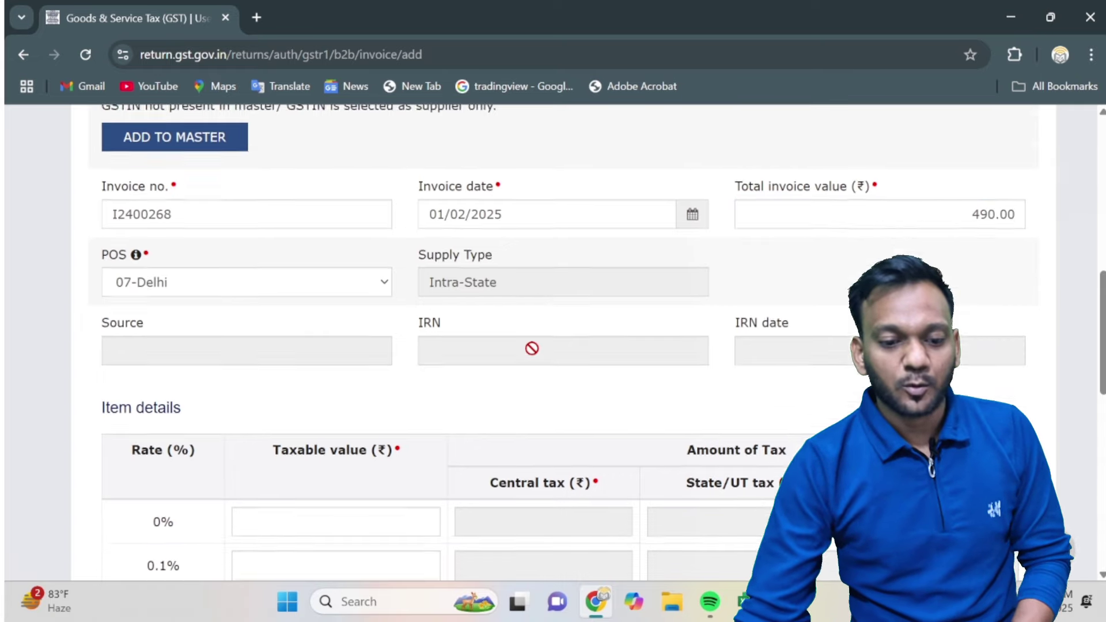
scroll(535, 355, "down", 6)
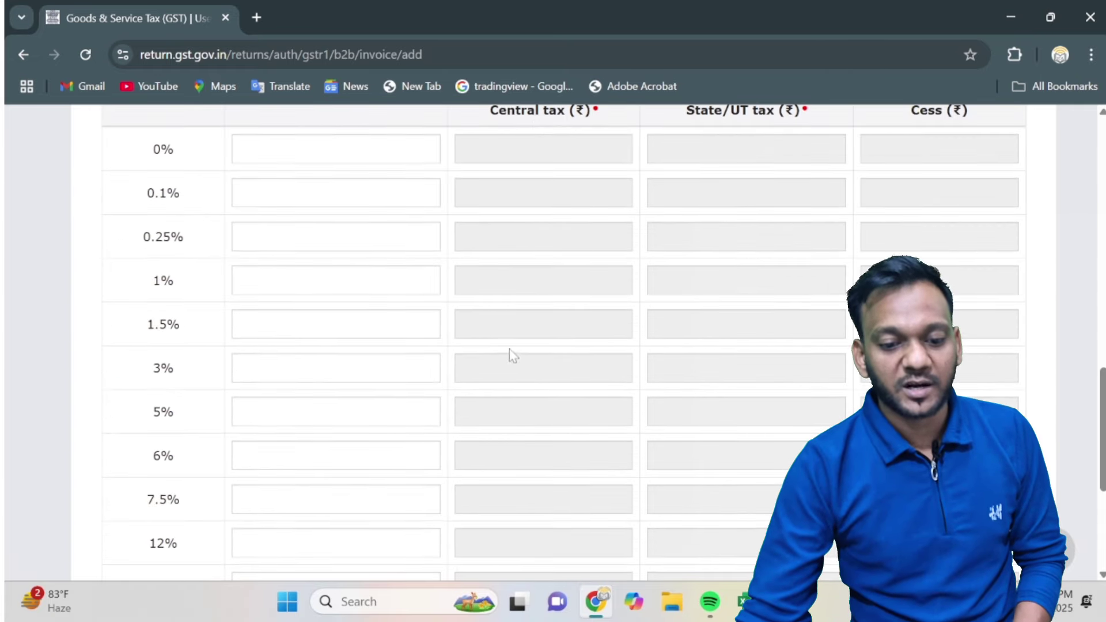
key("alt+Tab")
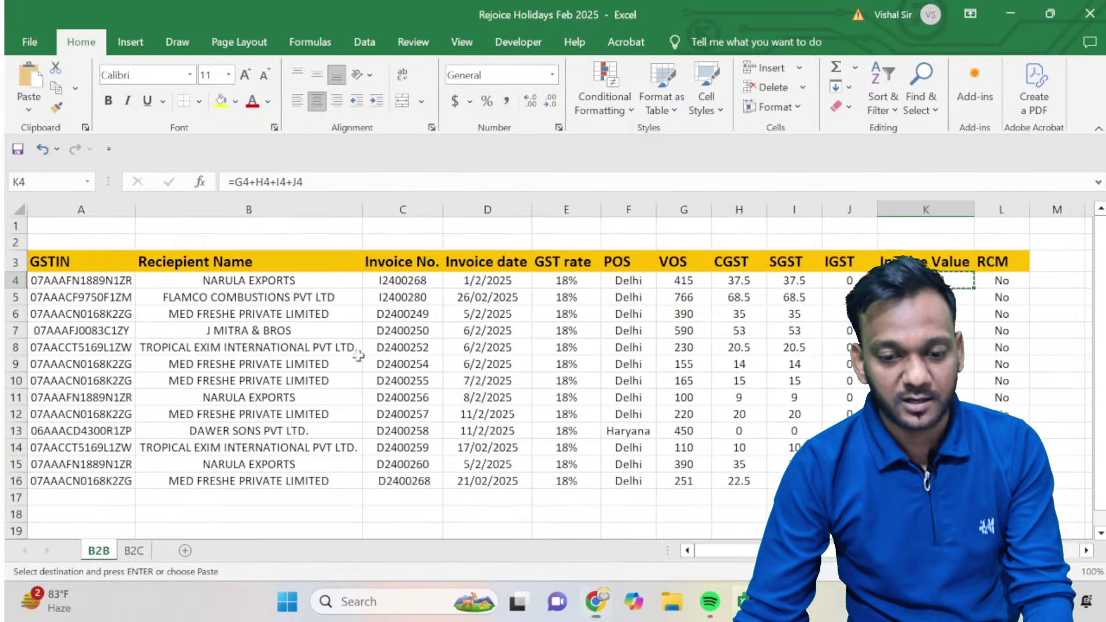
left_click(566, 280)
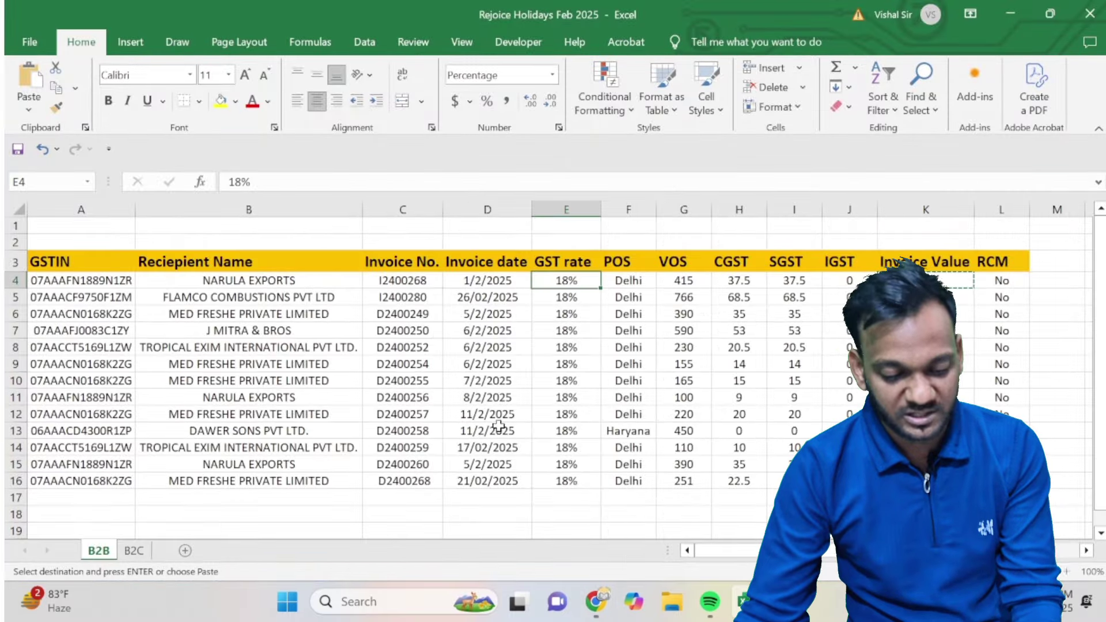
key("alt+Tab")
left_click(429, 327)
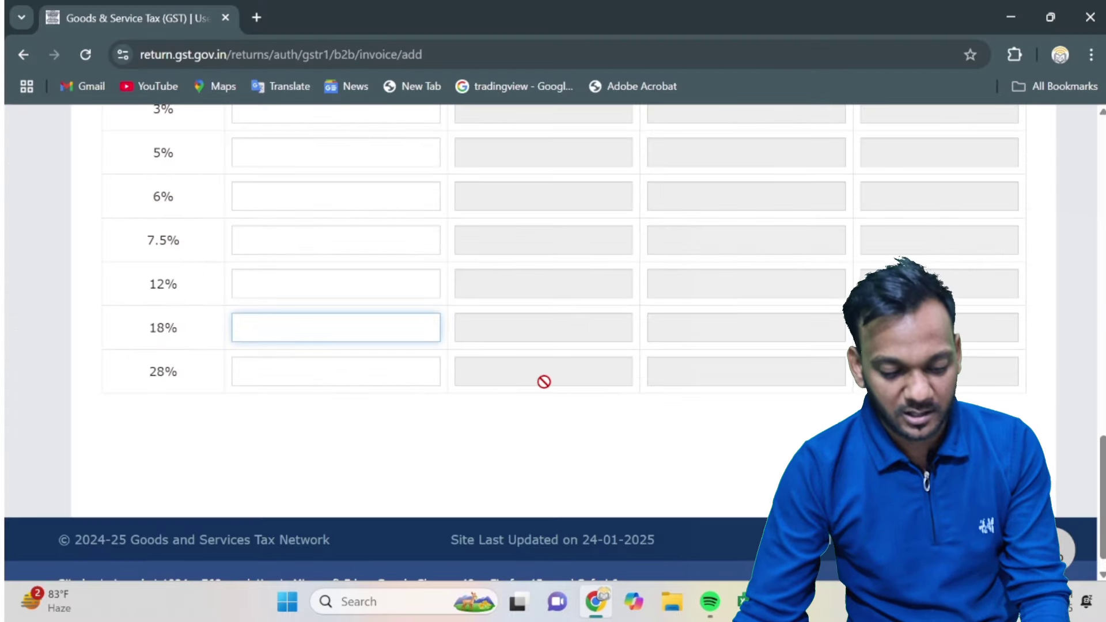
key("alt+Tab")
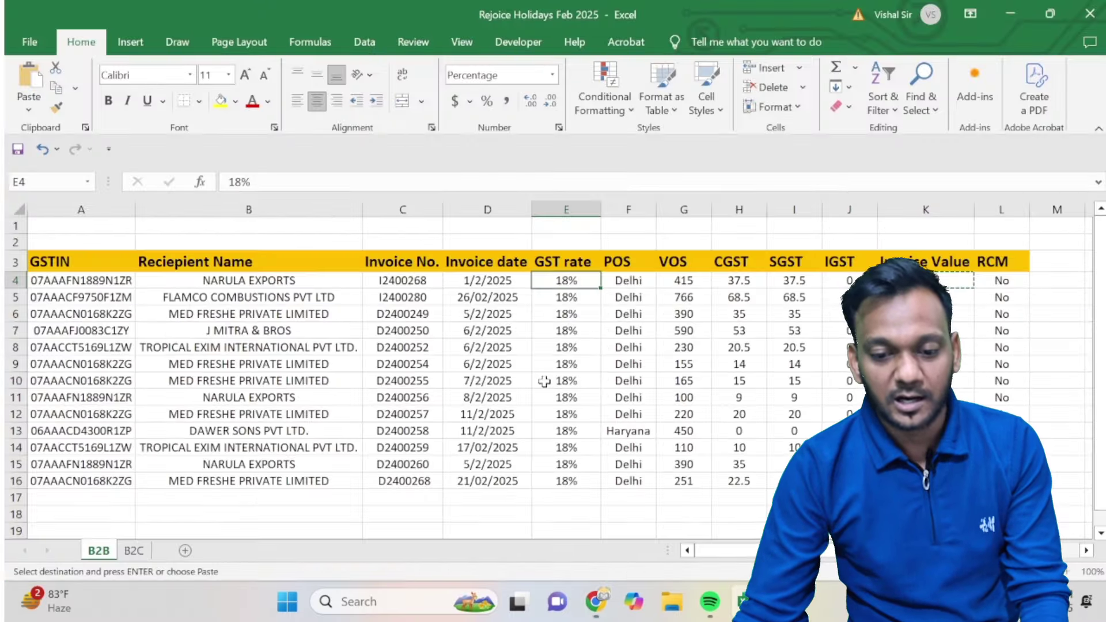
left_click(679, 283)
key("alt+Tab")
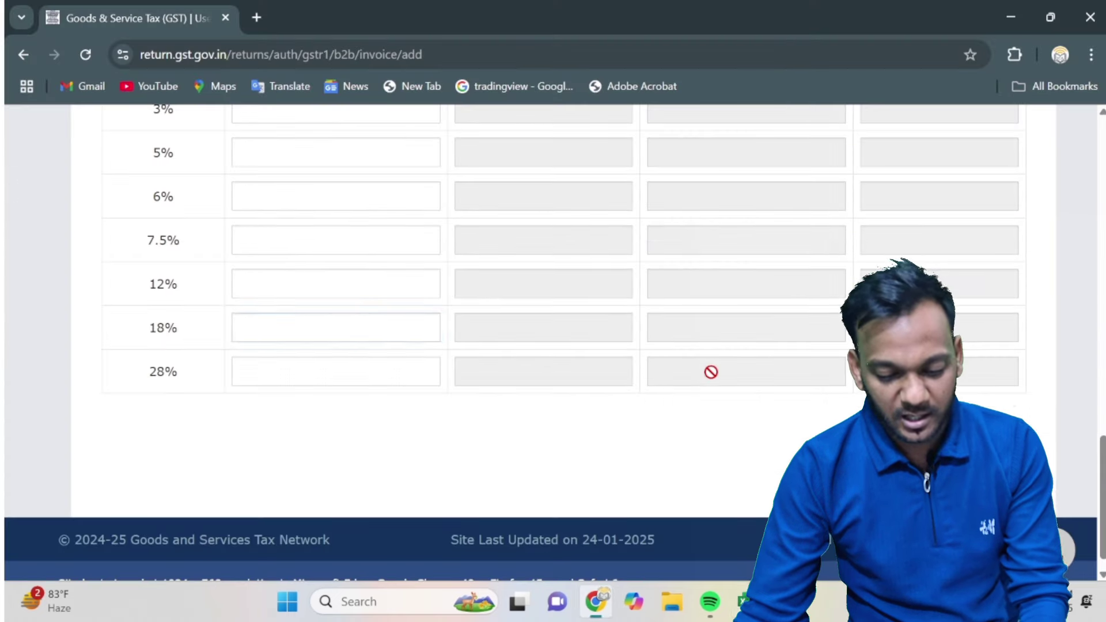
left_click(429, 328)
type("415")
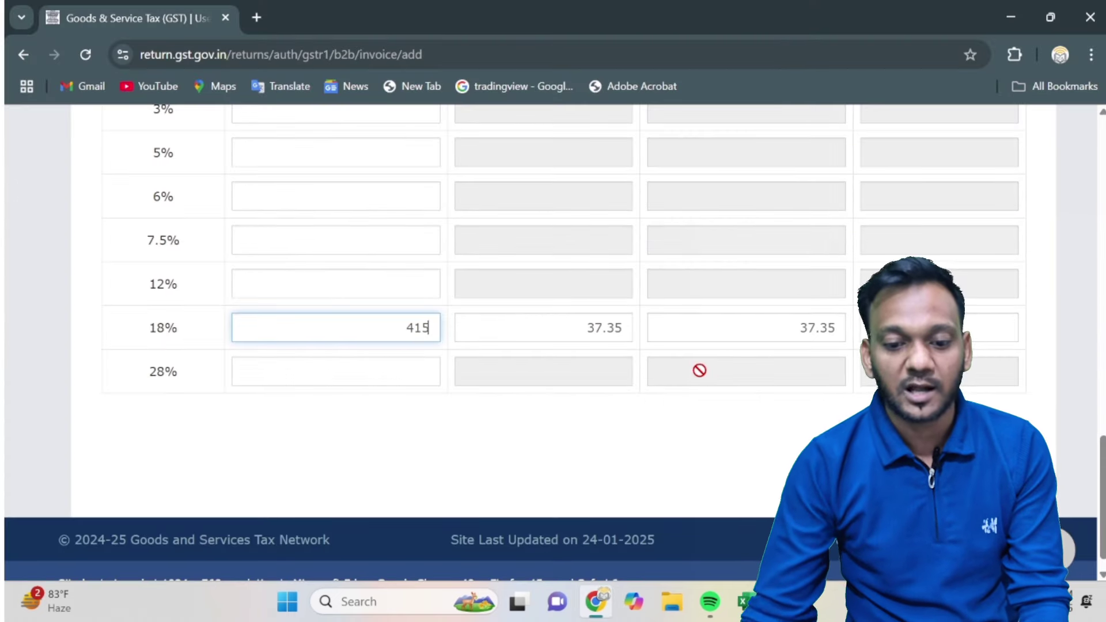
left_click(630, 461)
Compare the calculated tax with the CGST and SGST amounts in the workbook's first row and save the invoice on the portal.
key("alt+Tab")
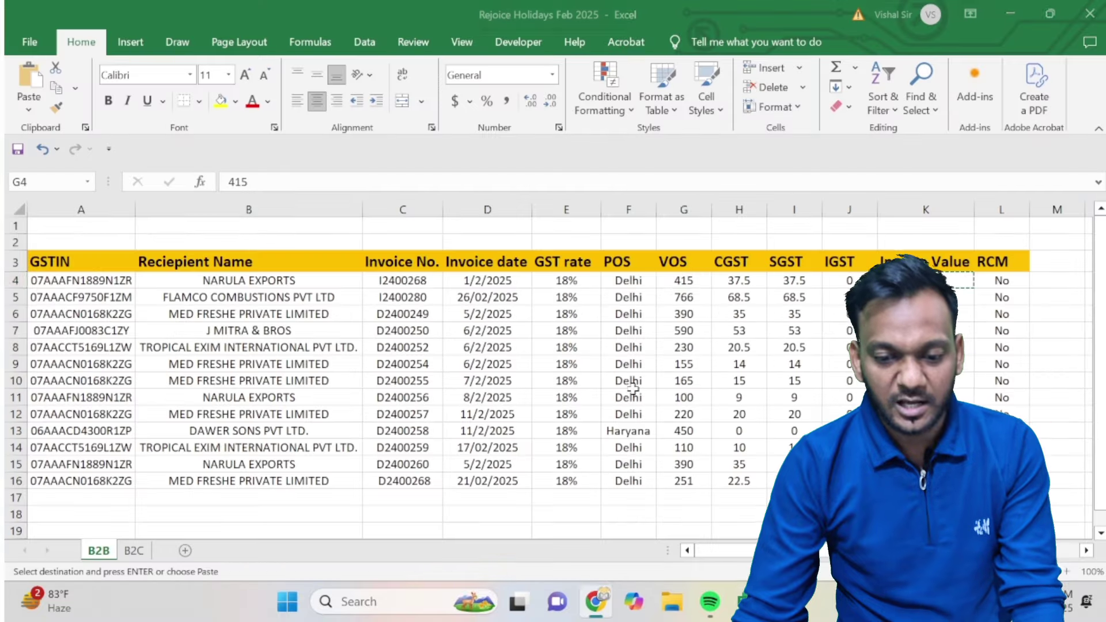
key("alt+Tab")
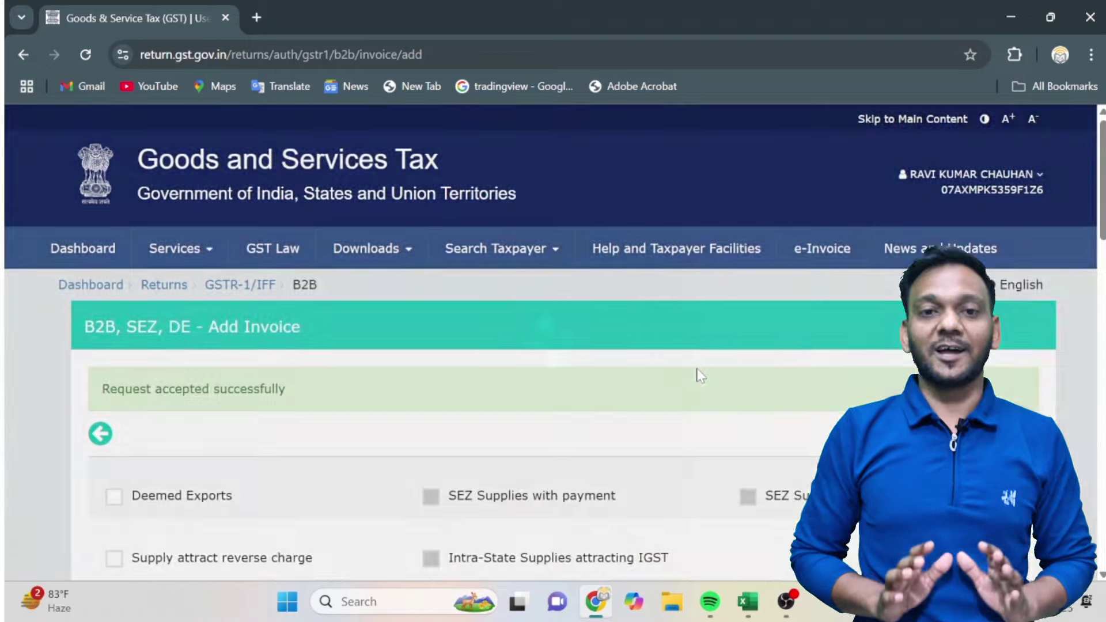
scroll(700, 376, "down", 7)
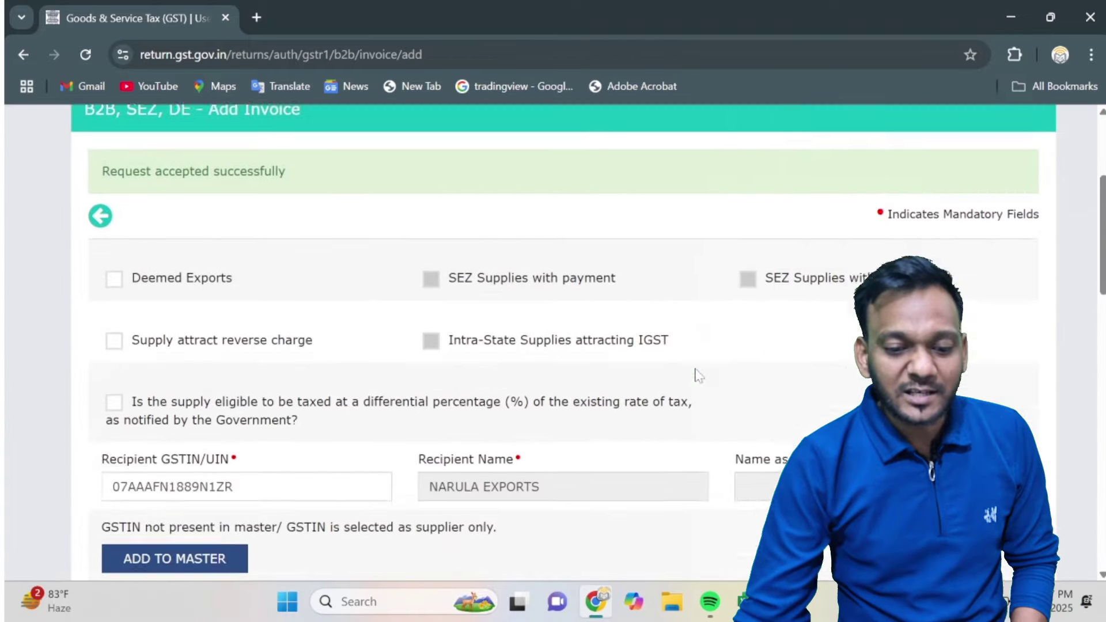
Review the recipient, invoice number and invoice date of the second record in row 5 of the workbook's B2B sheet.
key("alt+Tab")
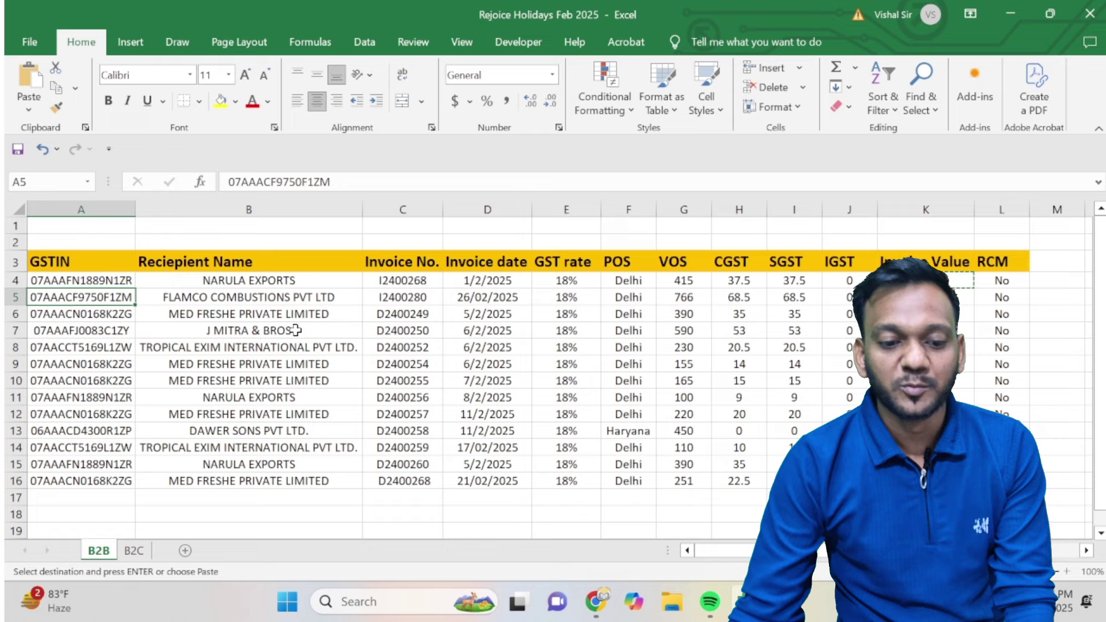
left_click(294, 301)
left_click(432, 301)
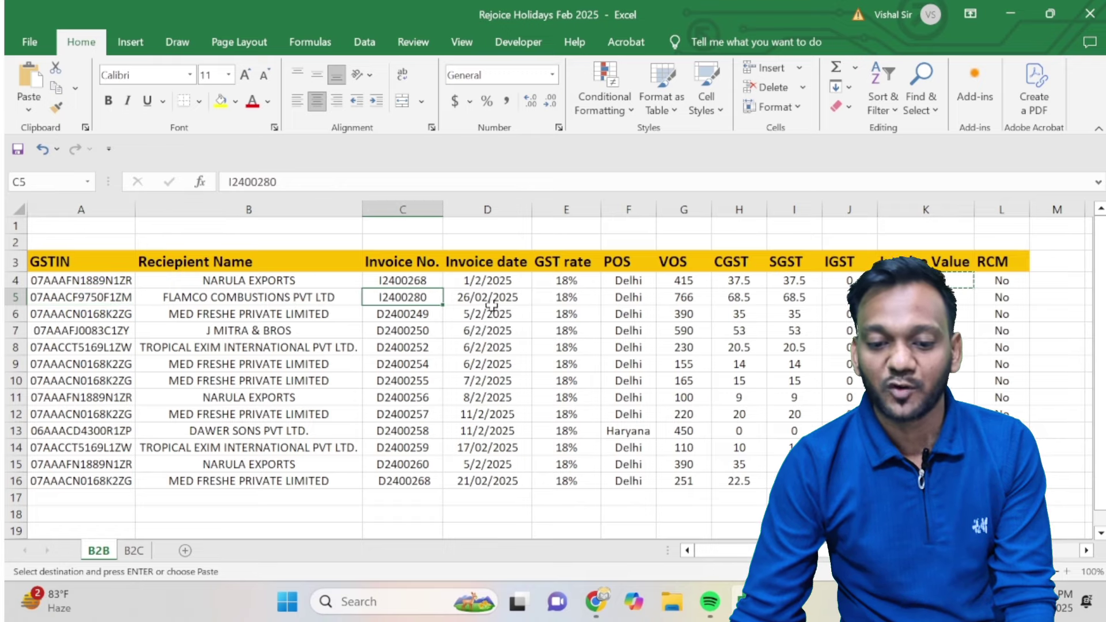
left_click(489, 298)
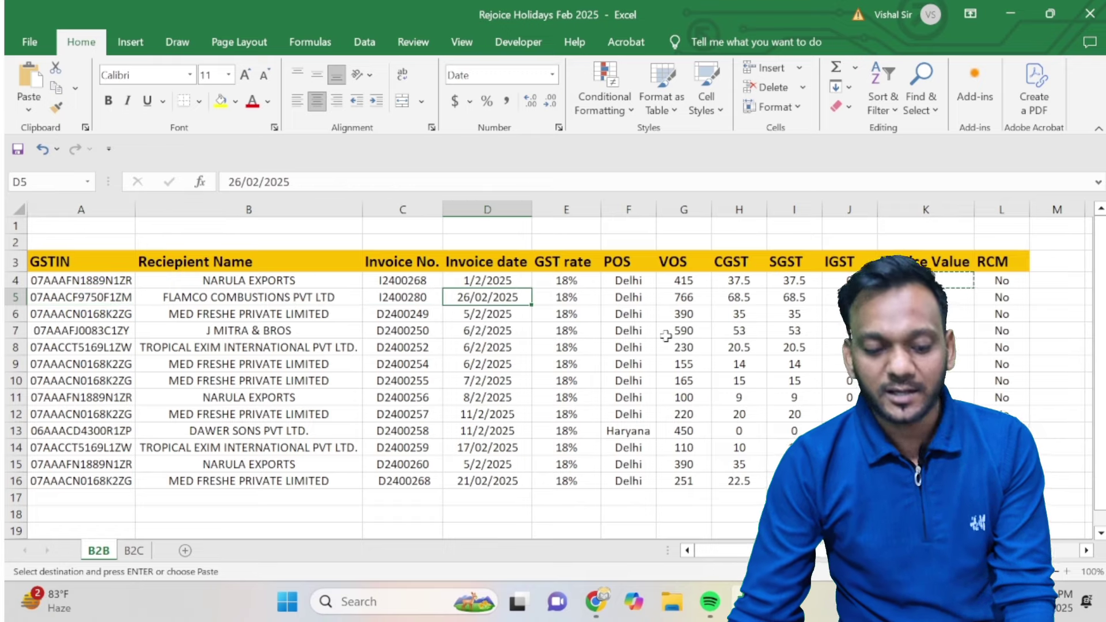
key("alt+Tab")
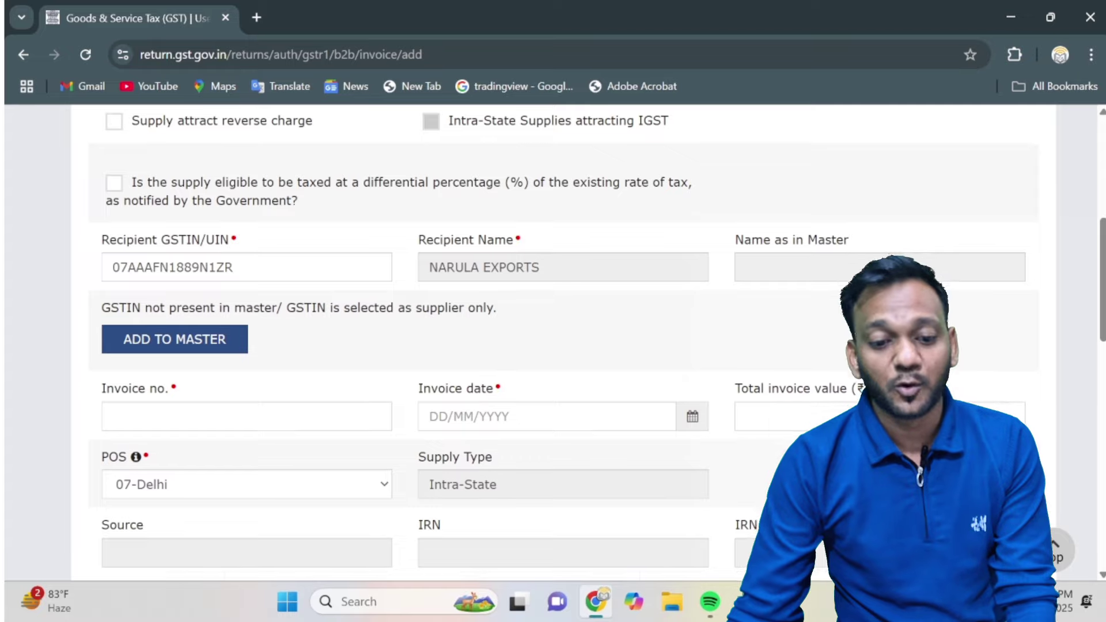
Leave the B2B invoice form and return through the B2B summary to the portal's GSTR-1 page.
scroll(518, 418, "down", 6)
scroll(518, 417, "down", 9)
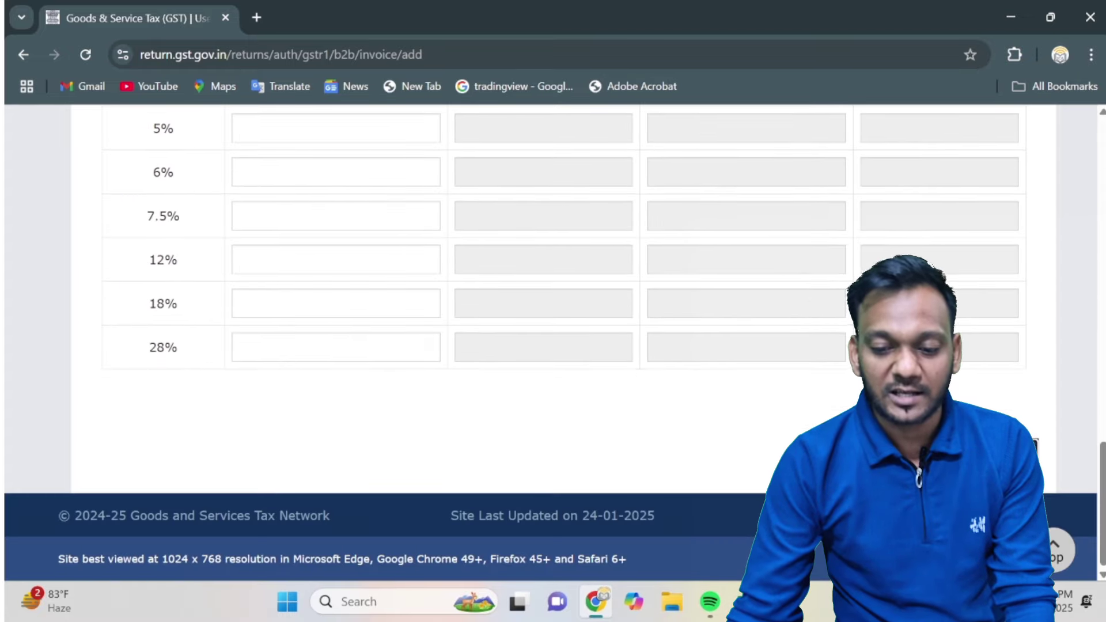
left_click(1000, 454)
scroll(641, 454, "down", 5)
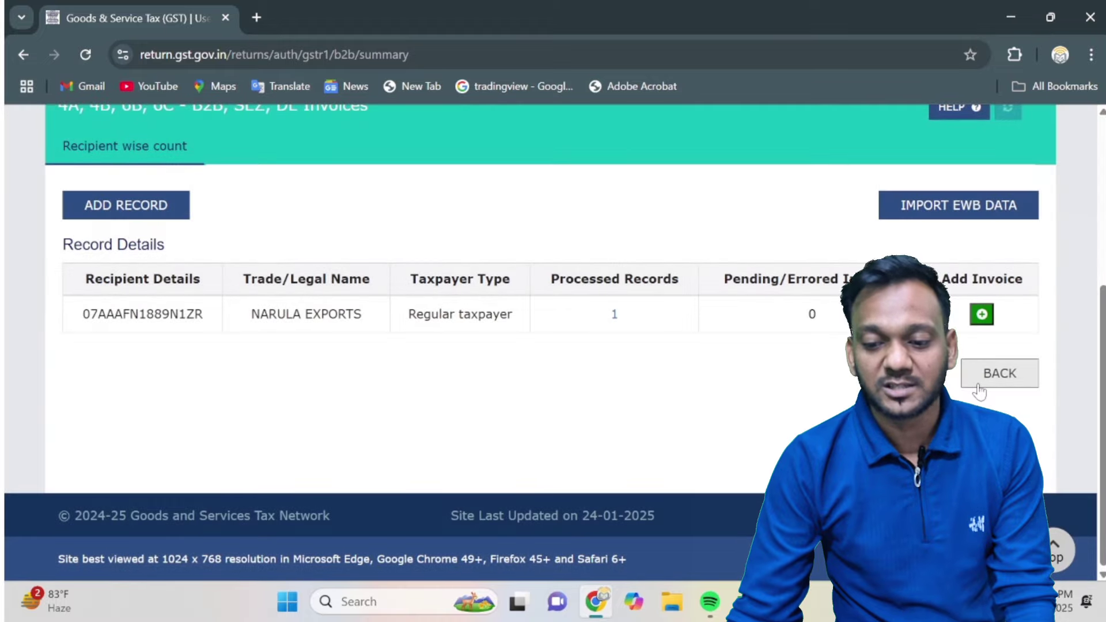
left_click(979, 383)
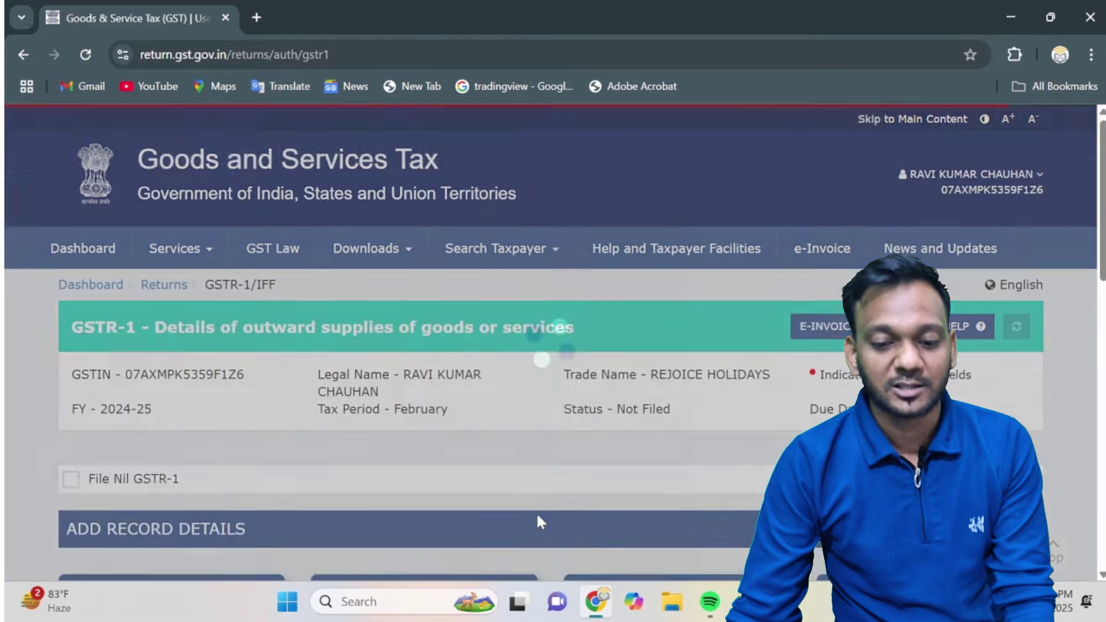
Open section 7 - B2C (Others) and start adding a new record.
scroll(537, 513, "down", 4)
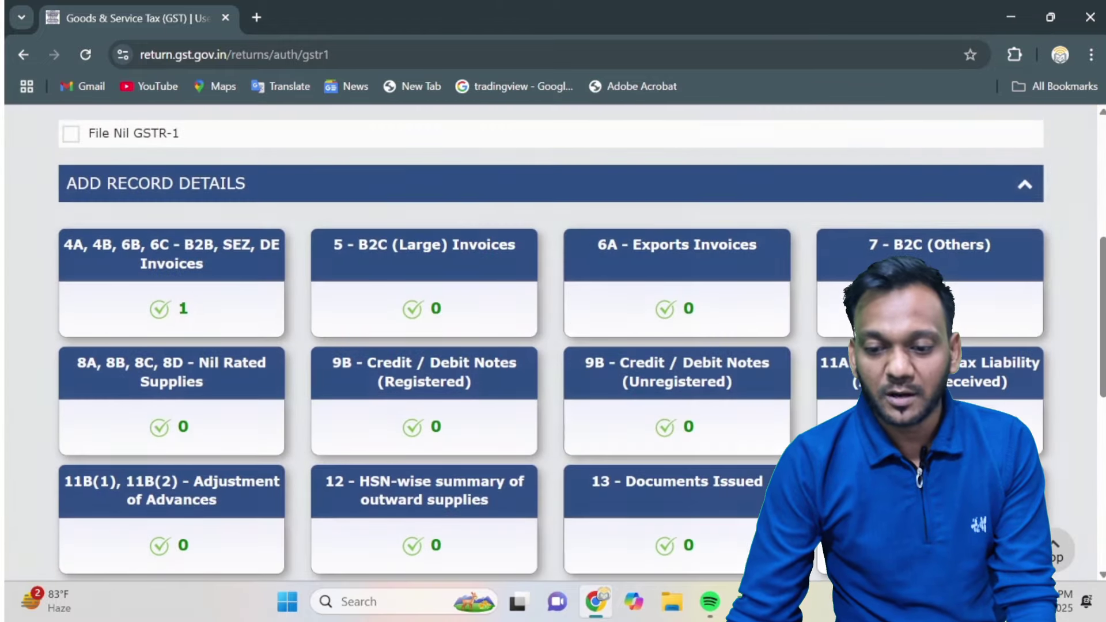
left_click(939, 265)
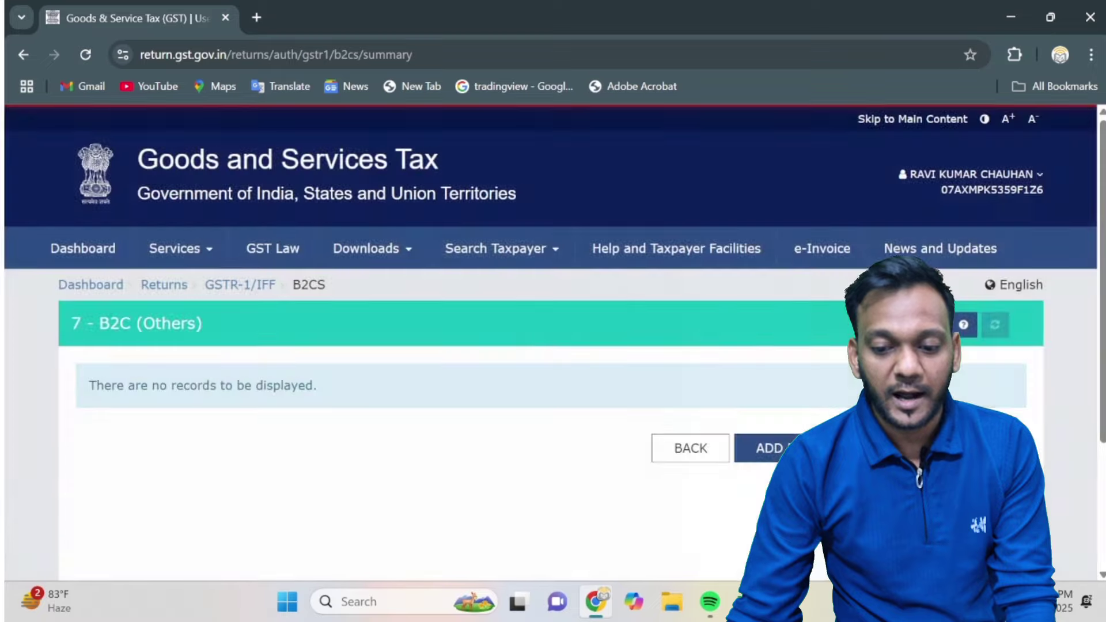
left_click(807, 448)
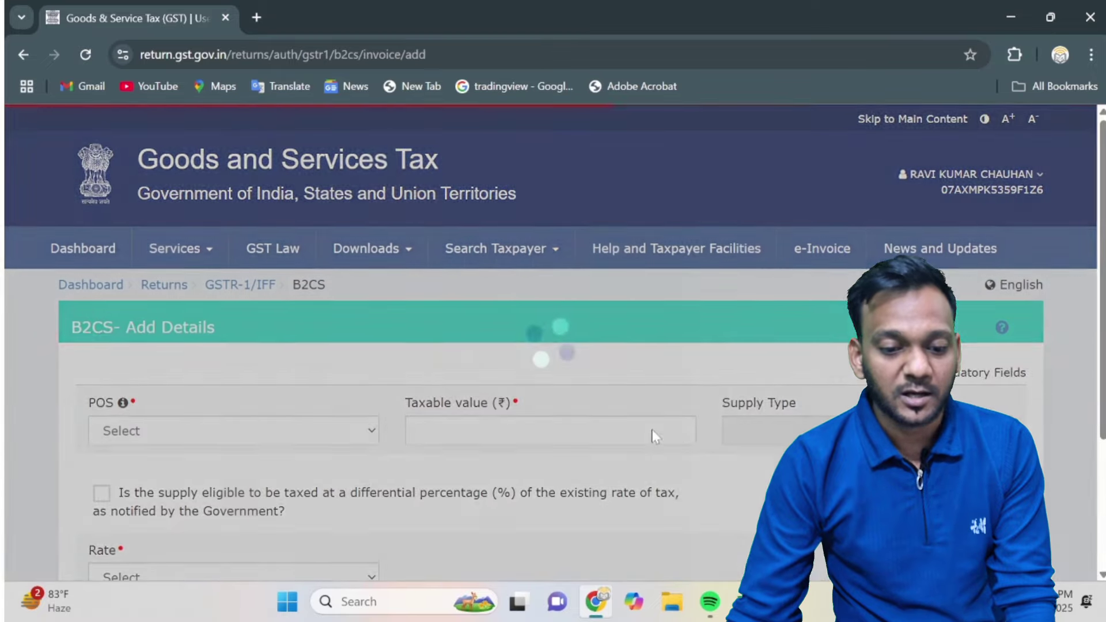
scroll(654, 450, "down", 3)
Check the first place of supply in the workbook's B2C sheet and set POS to 07-Delhi on the portal.
key("alt+Tab")
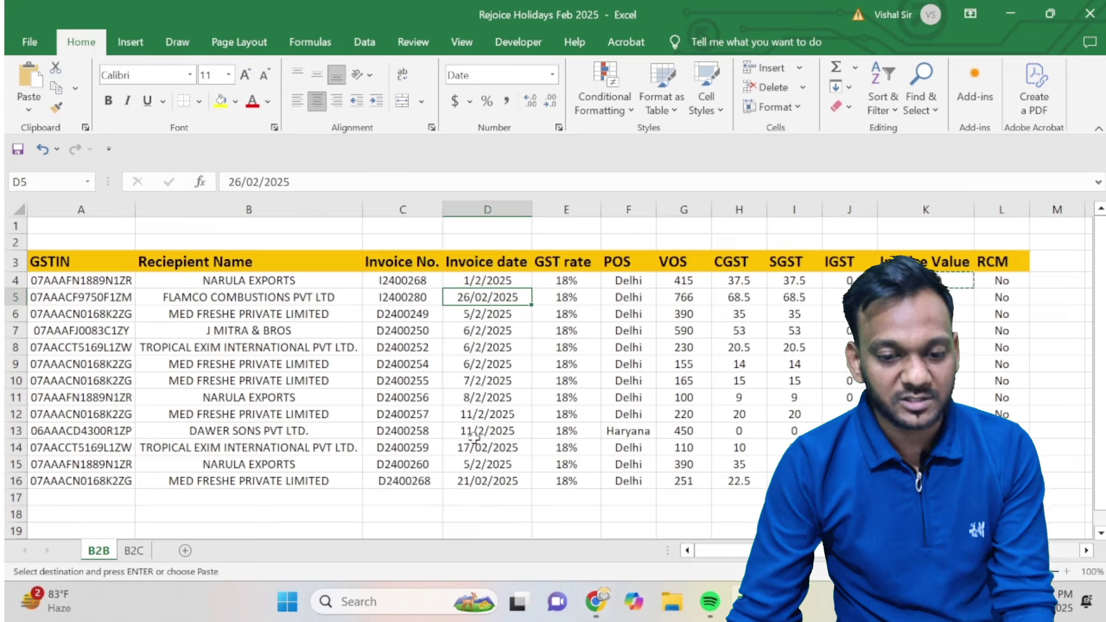
left_click(135, 550)
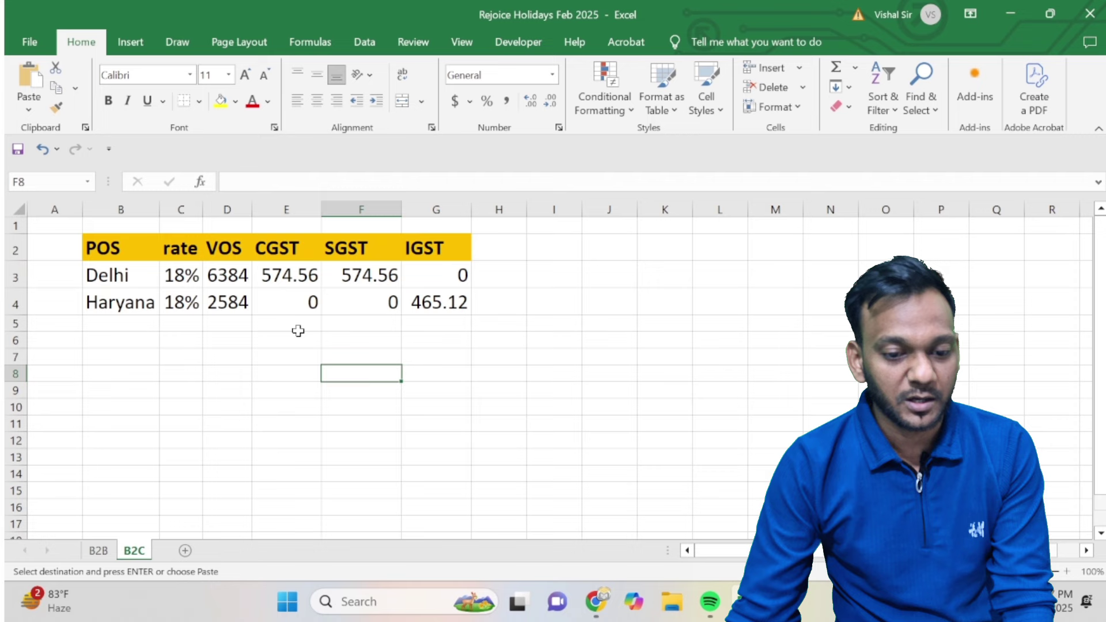
left_click(135, 277)
key("alt+Tab")
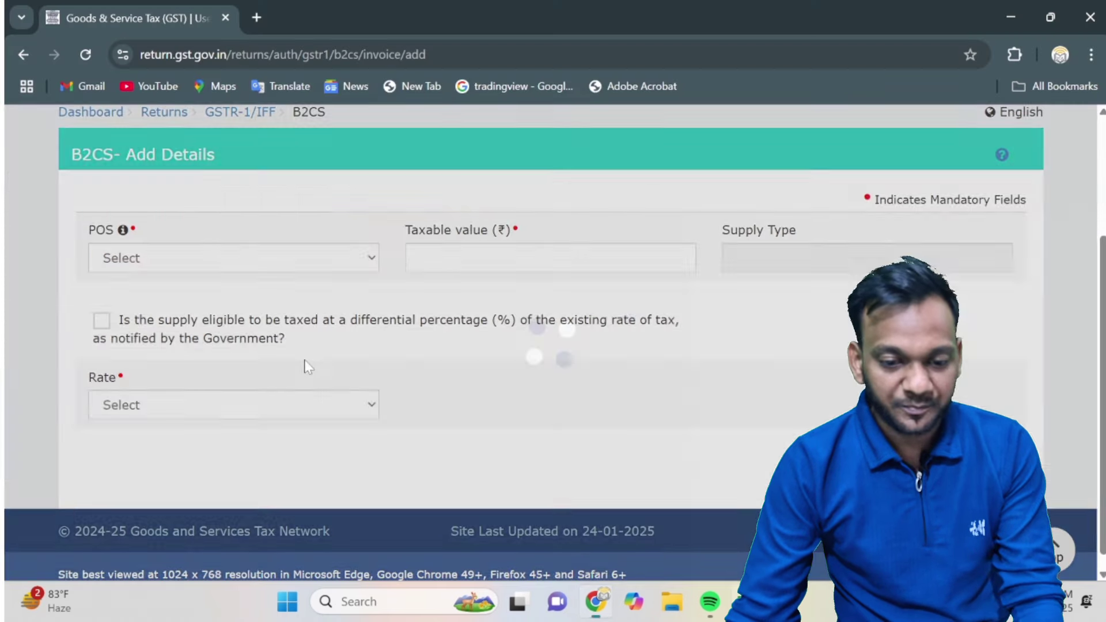
left_click(254, 262)
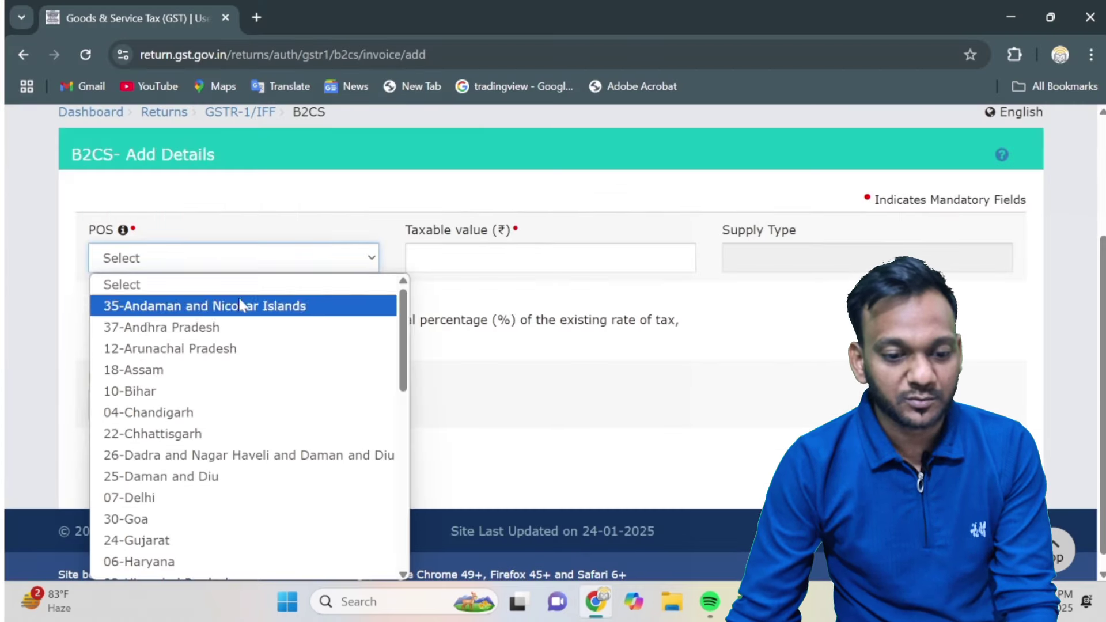
left_click(155, 497)
key("Tab")
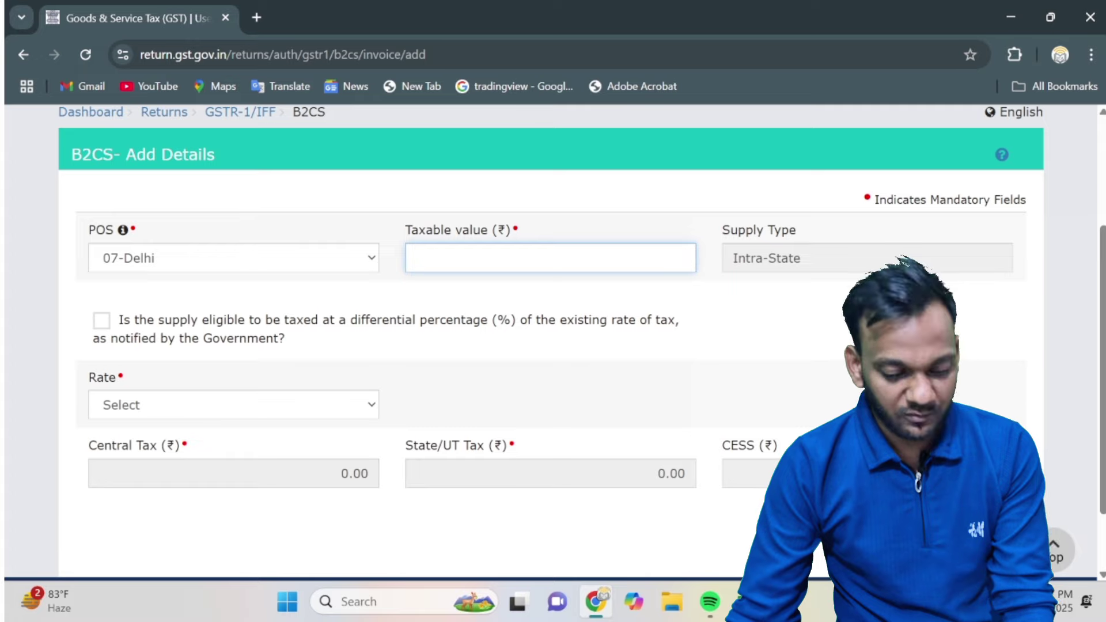
Look up the Delhi row's VOS in cell D3 and enter 6384 as the taxable value with rate 18 on the portal.
key("alt+Tab")
left_click(245, 286)
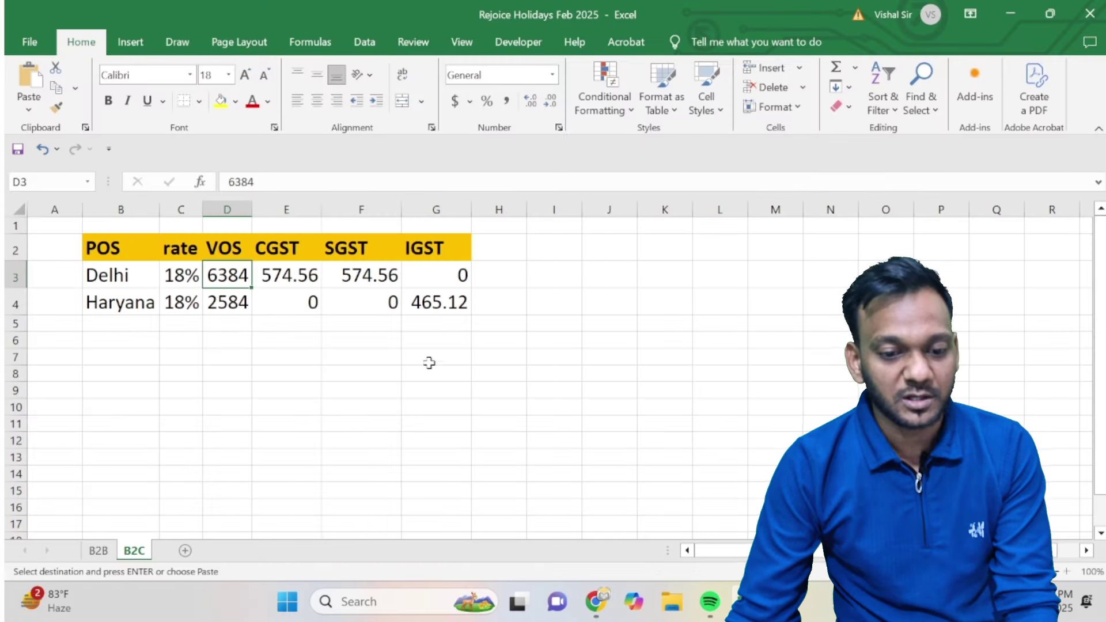
key("alt+Tab")
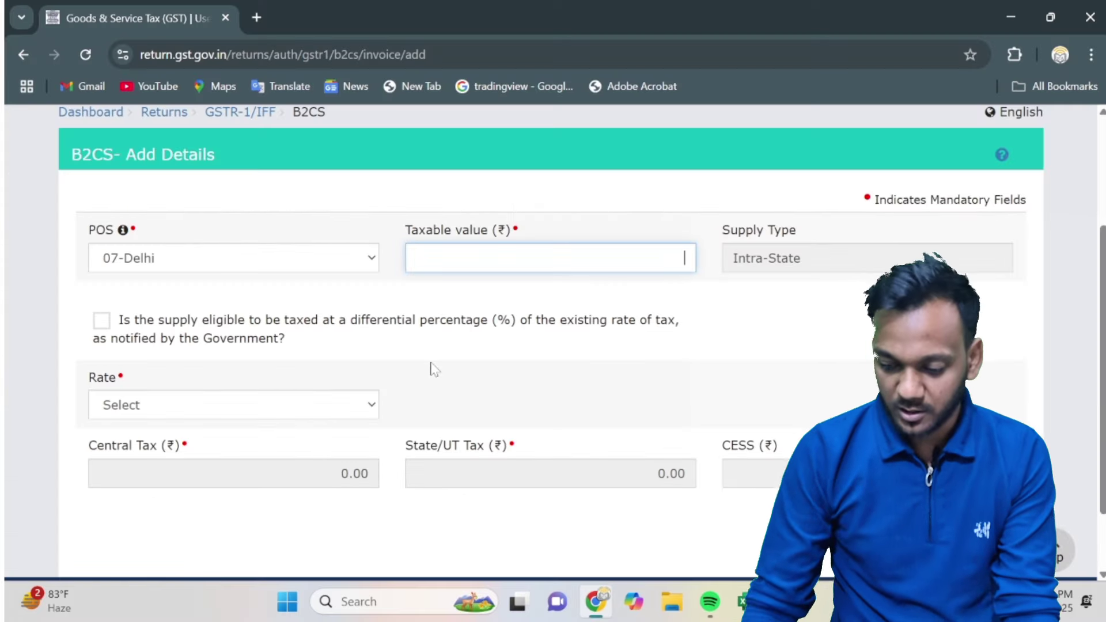
type("6384")
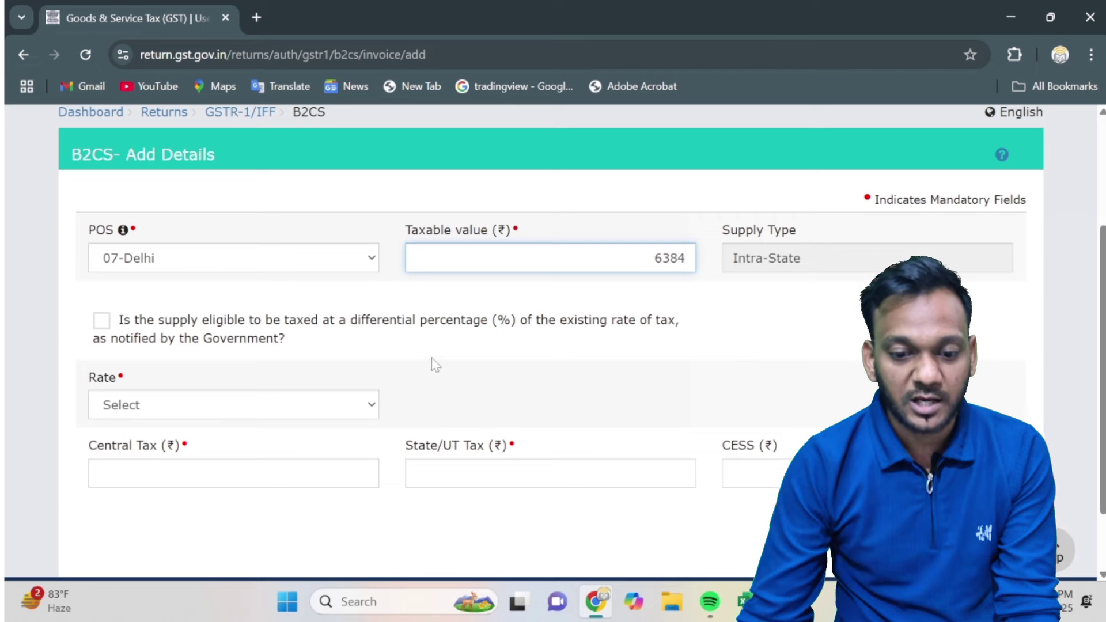
left_click(215, 404)
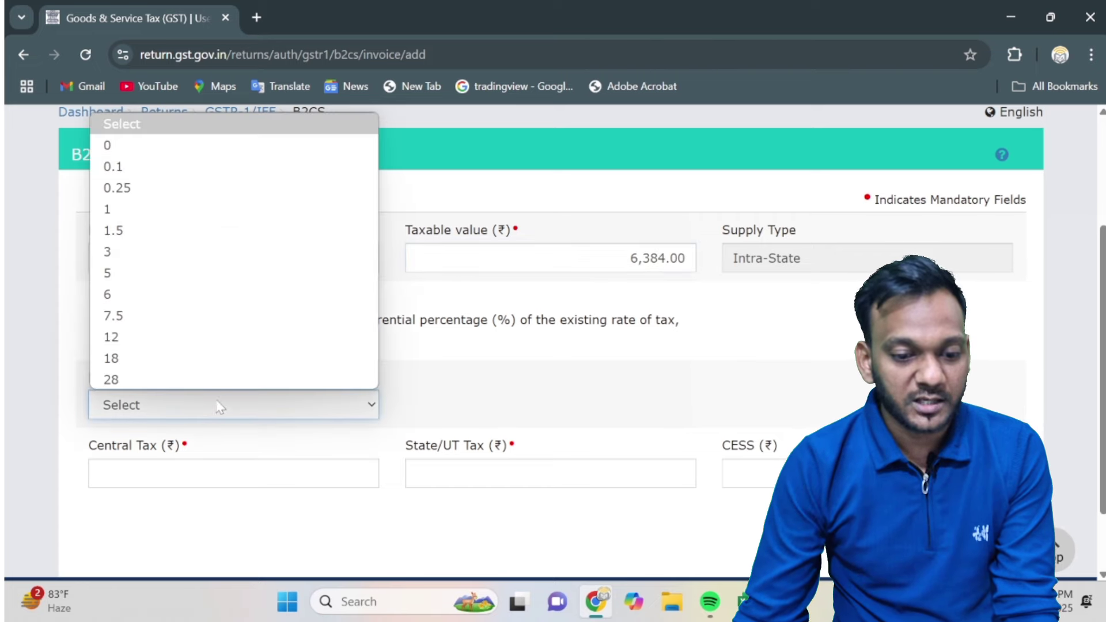
left_click(178, 362)
left_click(399, 510)
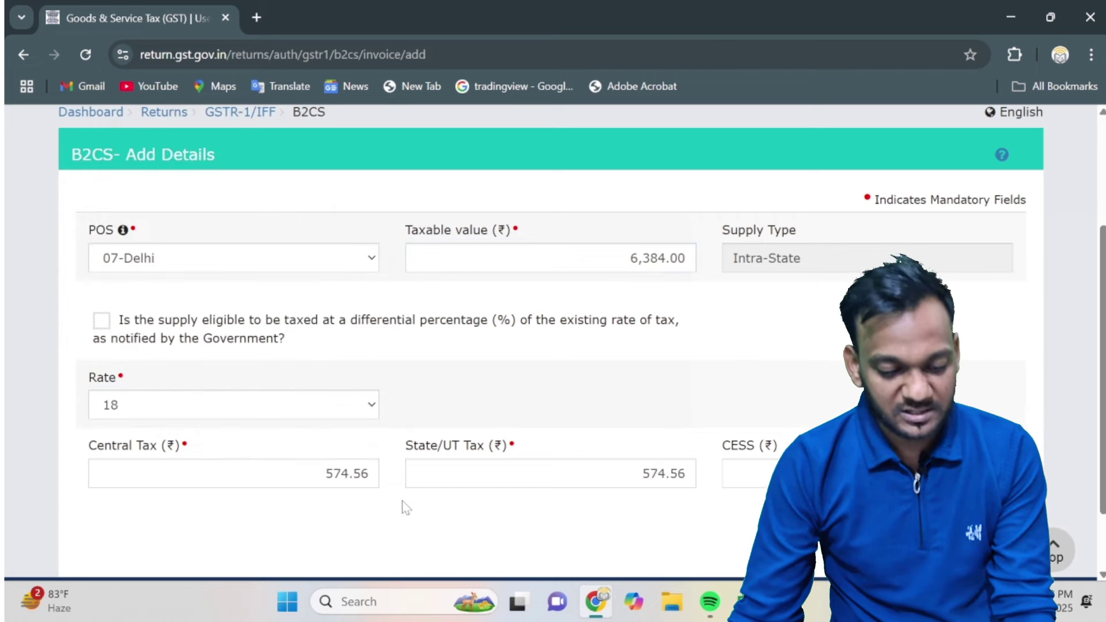
Compare the calculated central and state tax with the Delhi row's CGST and SGST in Excel and save the B2C record.
key("alt+Tab")
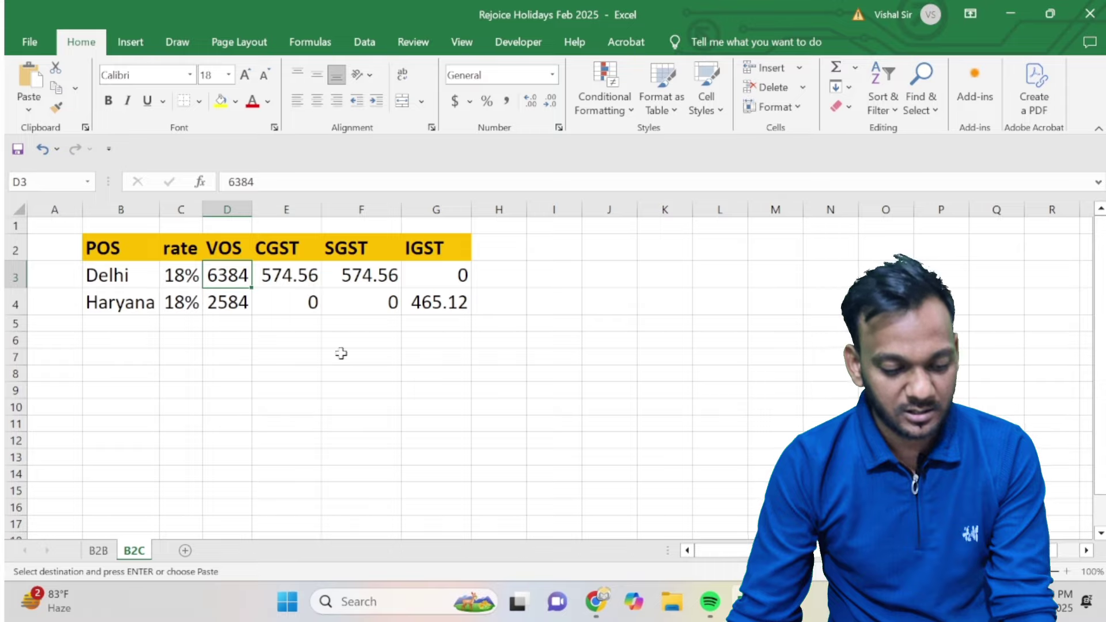
key("alt+Tab")
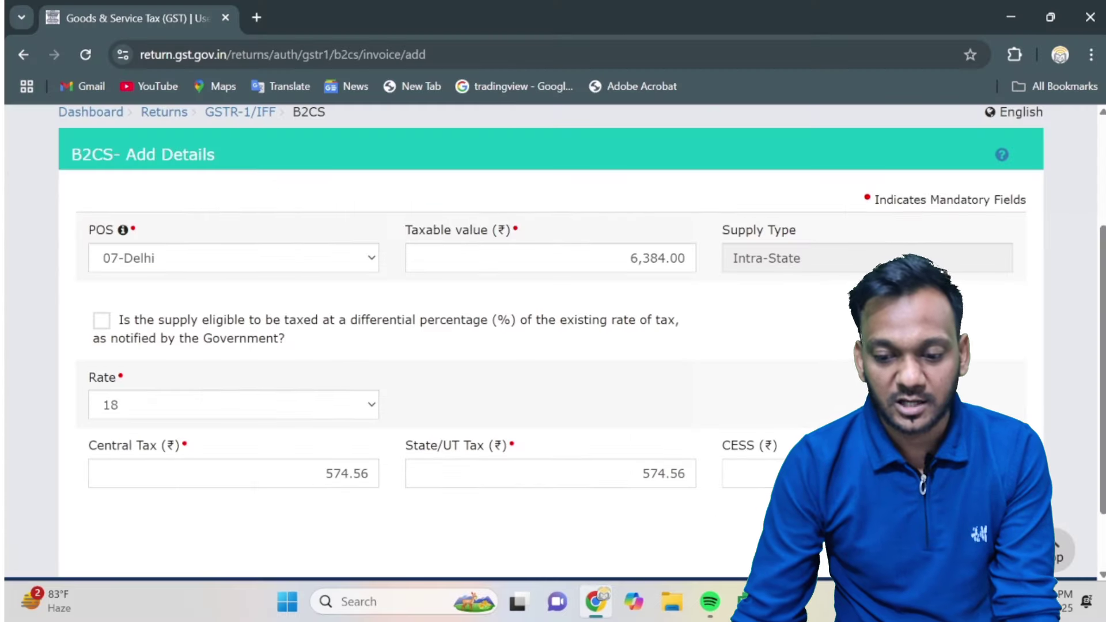
left_click(997, 525)
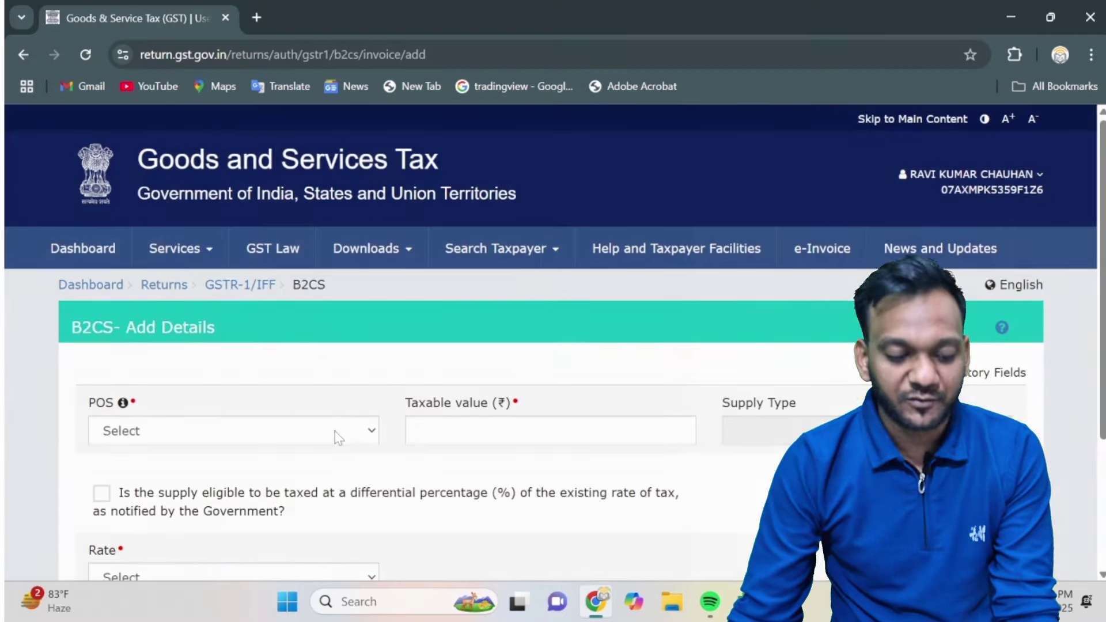
Check the second place of supply in cell B4 of the B2C sheet and set the new record's POS to 06-Haryana.
key("alt+Tab")
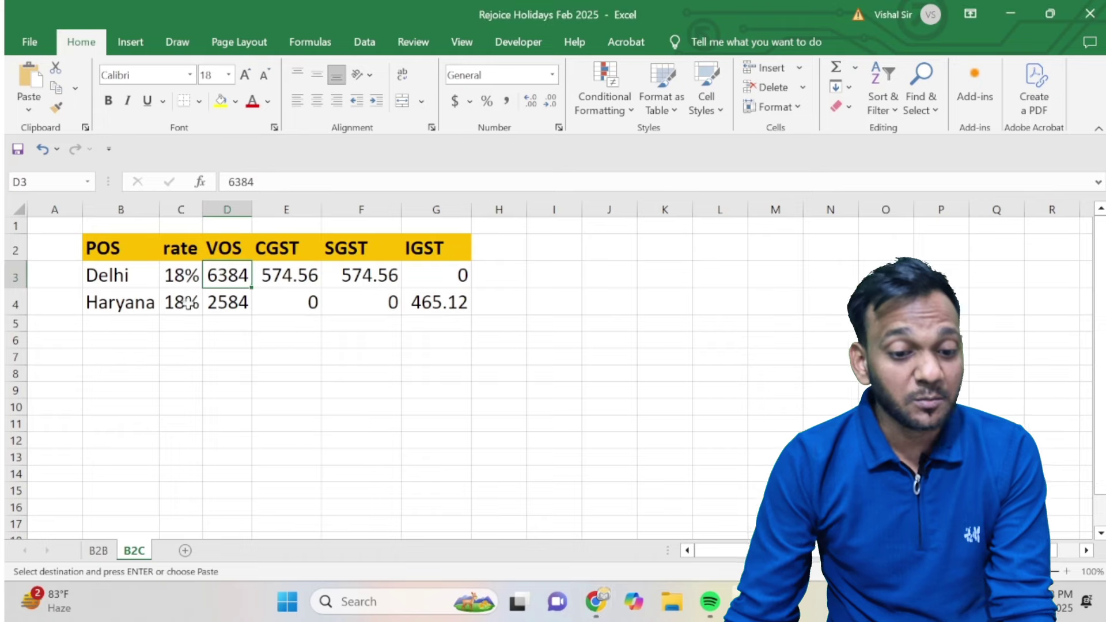
left_click(153, 307)
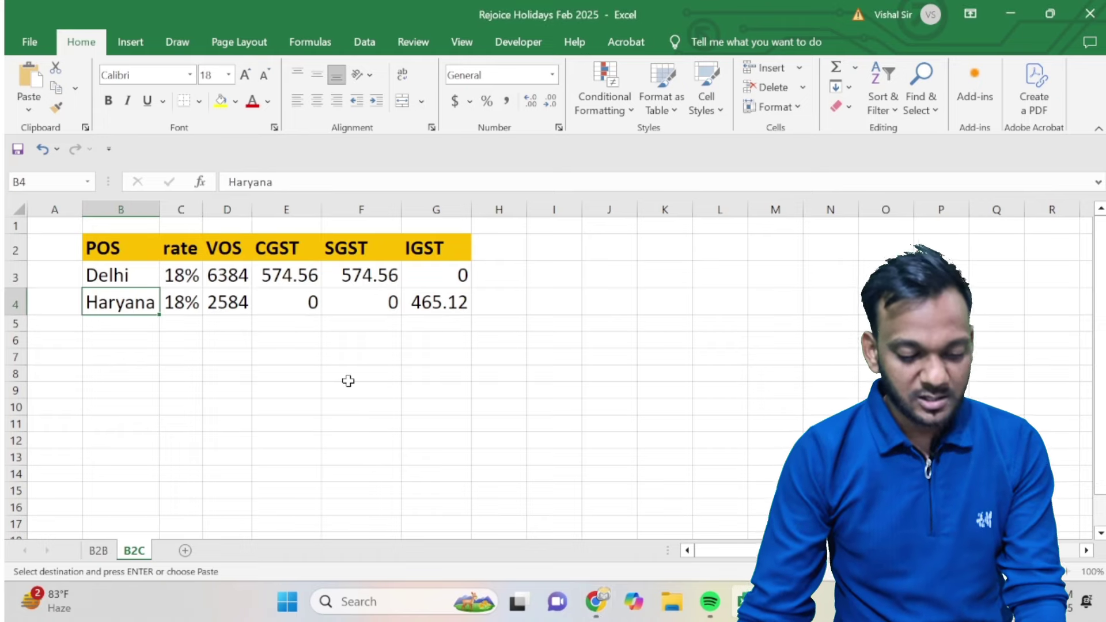
key("alt+Tab")
left_click(249, 435)
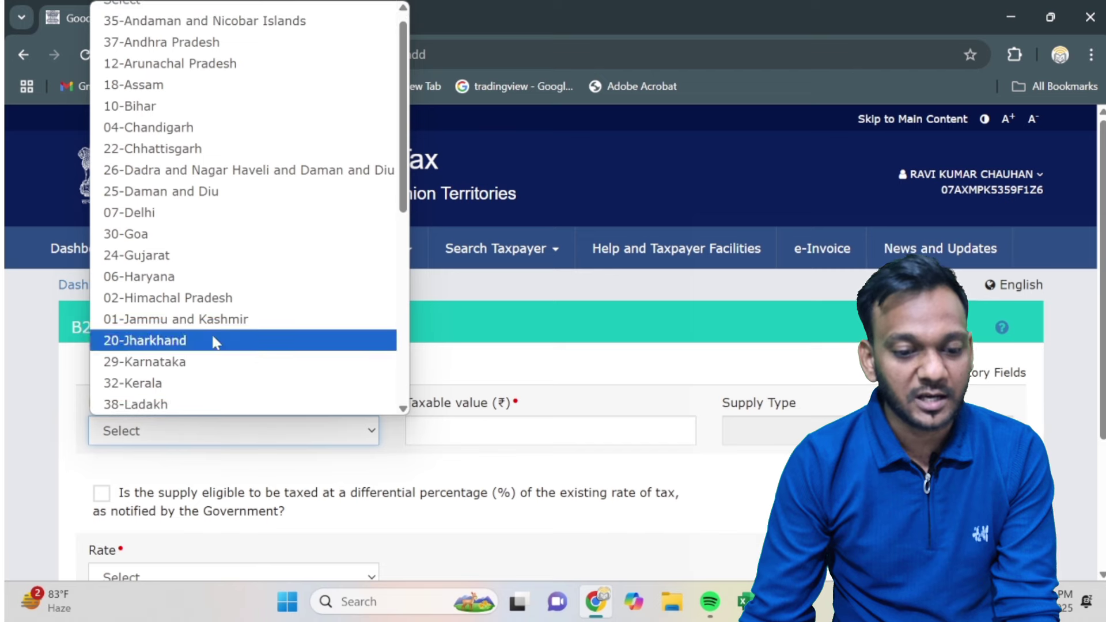
left_click(217, 277)
left_click(550, 431)
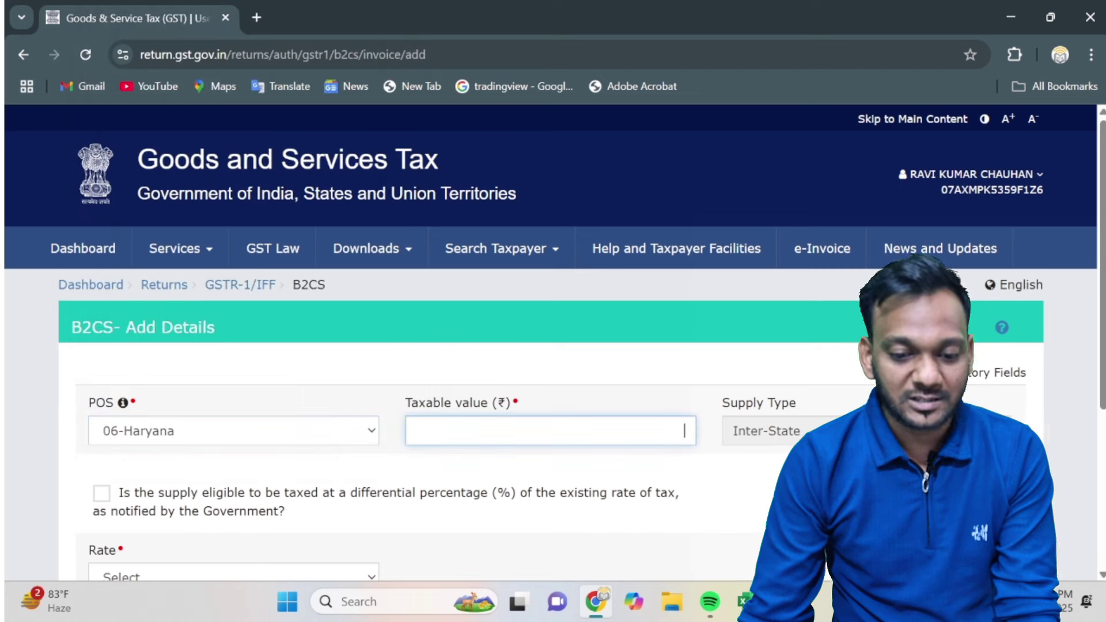
Look up the Haryana row's VOS in cell D4 and enter 2584 as the taxable value with rate 18 on the portal.
key("alt+Tab")
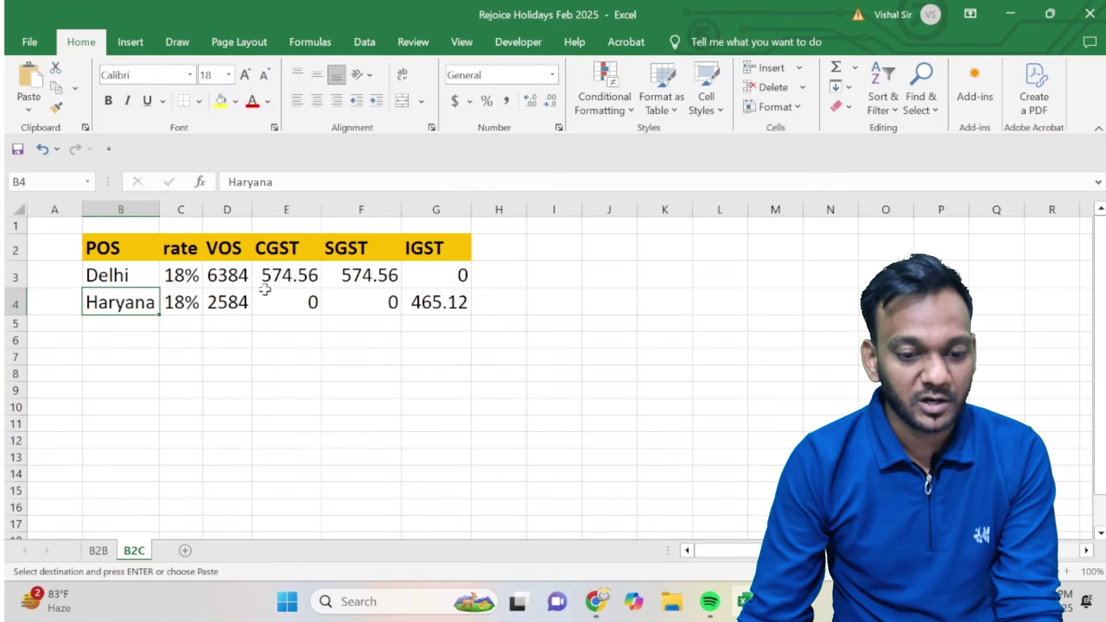
key("Right")
key("Right")
key("alt+Tab")
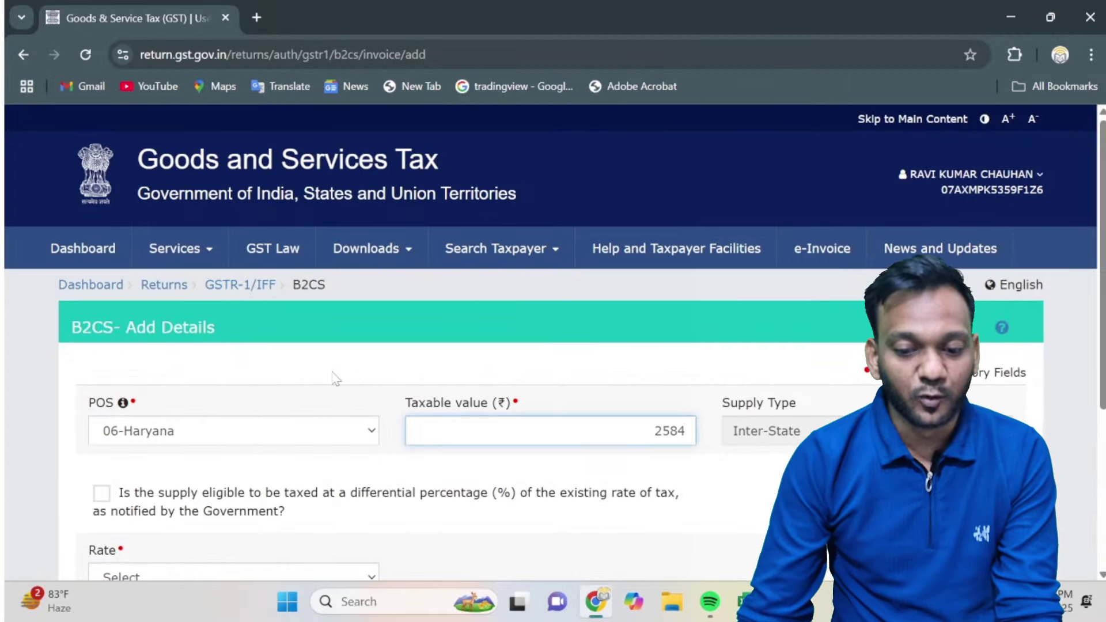
scroll(392, 400, "down", 3)
left_click(328, 406)
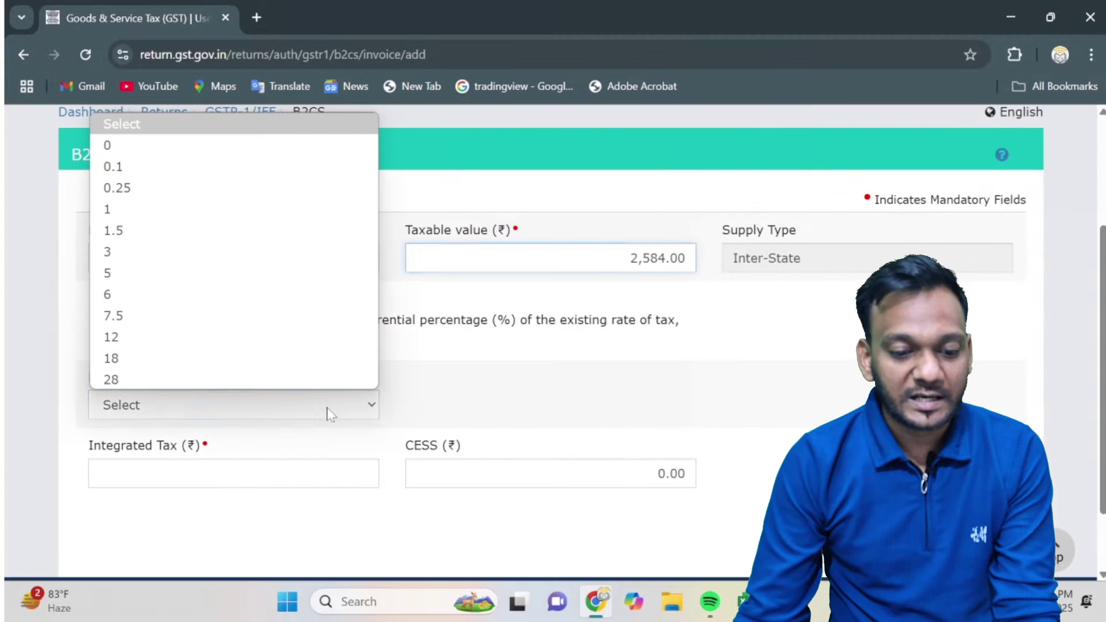
left_click(206, 360)
left_click(705, 399)
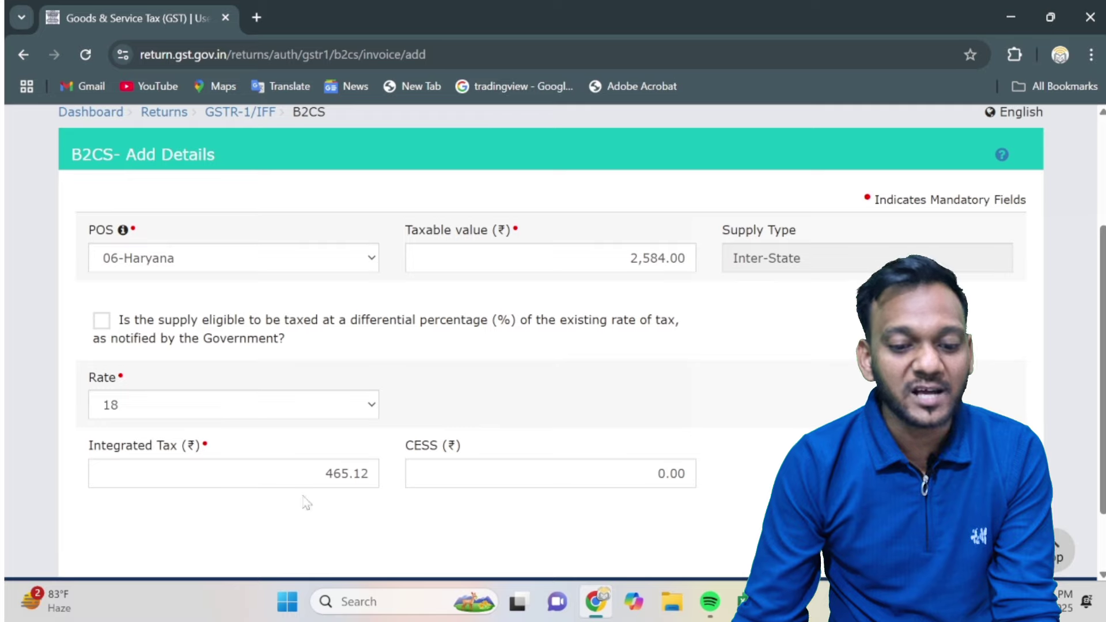
Compare the calculated integrated tax with the Haryana row's IGST in cell G4 and save the B2C record.
key("alt+Tab")
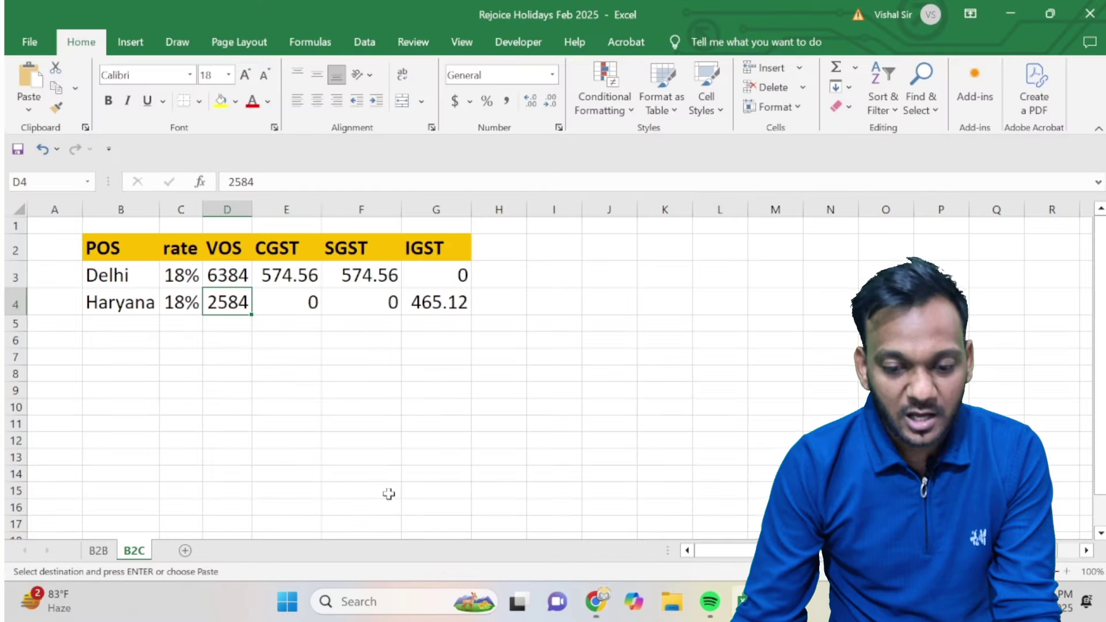
left_click(437, 305)
key("alt+Tab")
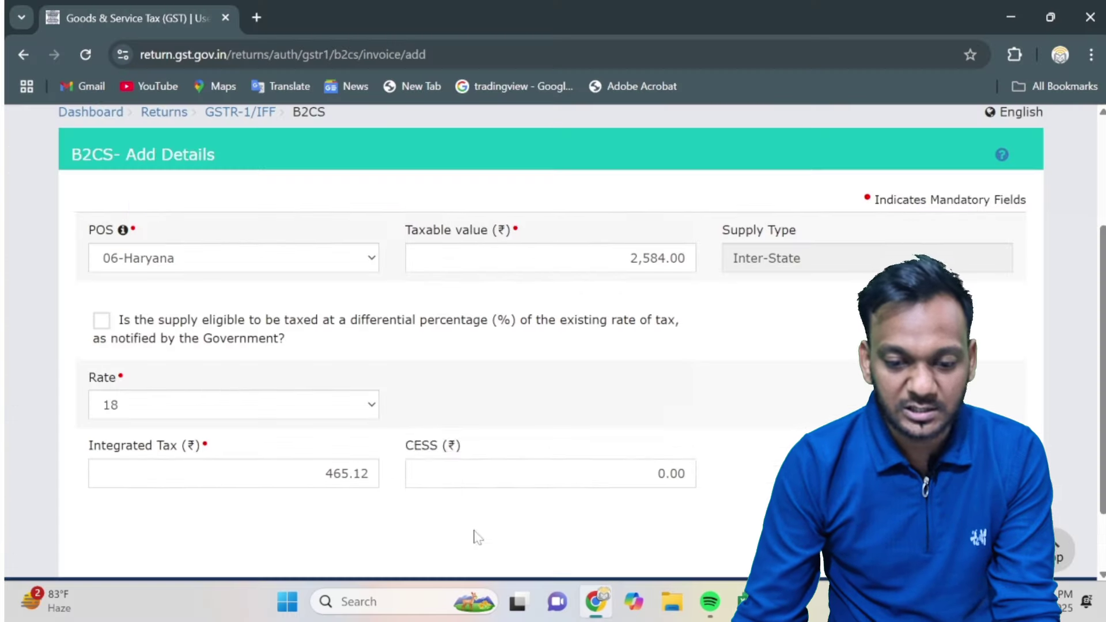
key("Return")
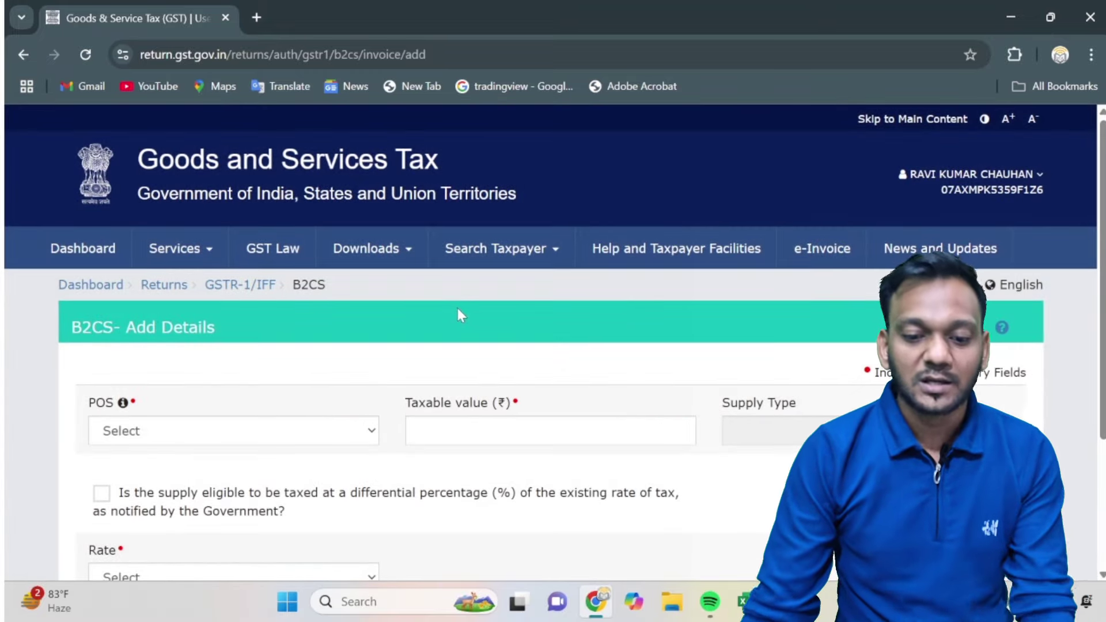
Go back to the B2C (Others) summary to review the saved records and return to the GSTR-1 page's record sections.
scroll(458, 309, "down", 3)
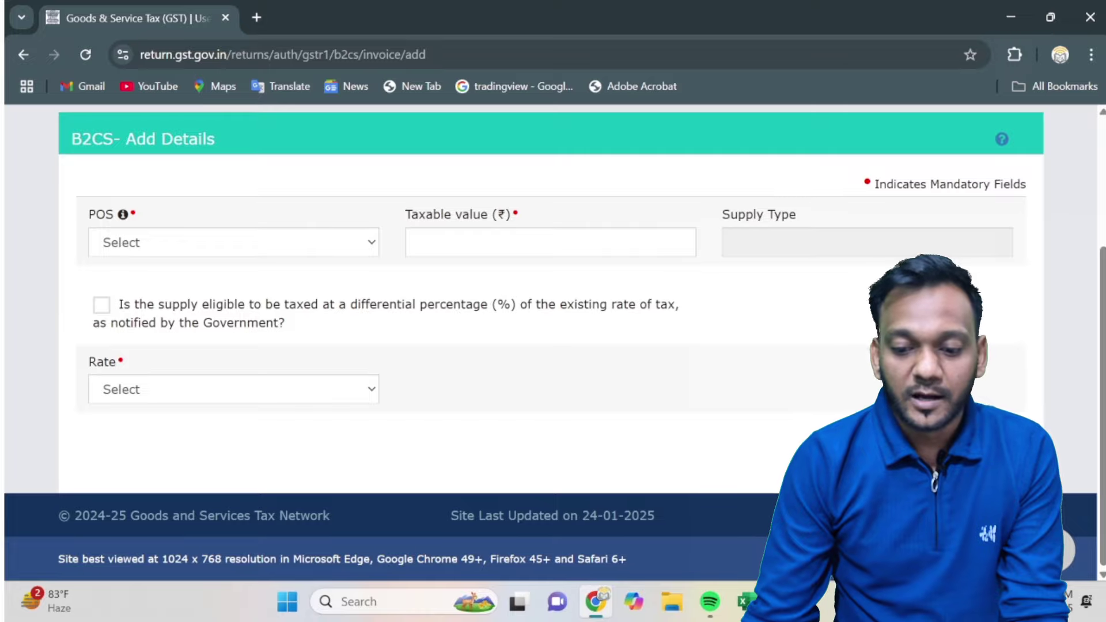
left_click(909, 445)
scroll(449, 435, "down", 3)
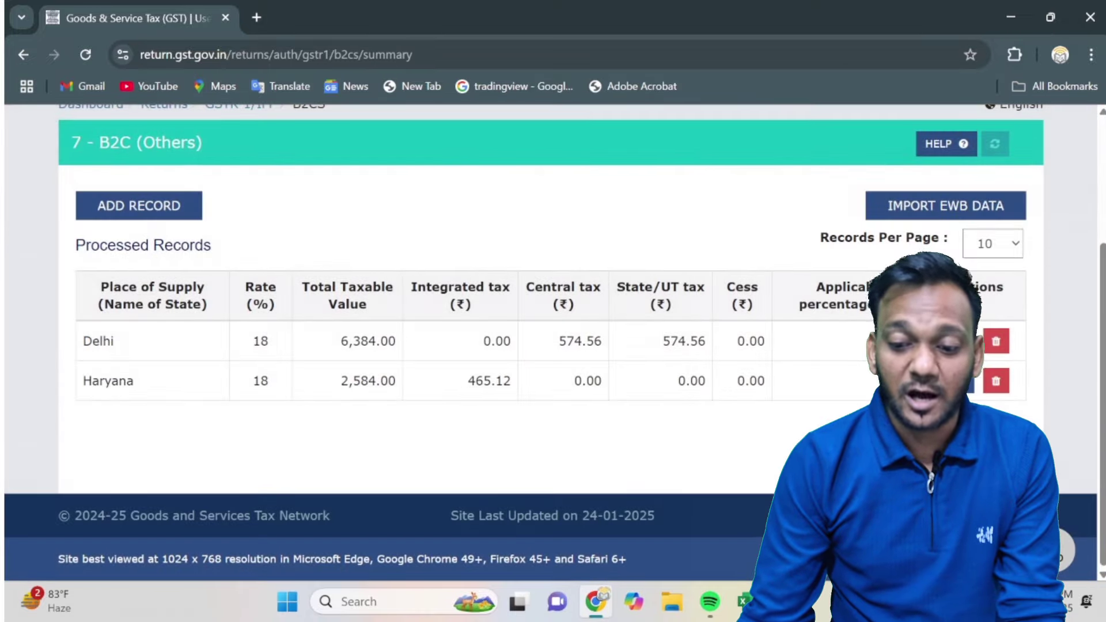
left_click(999, 443)
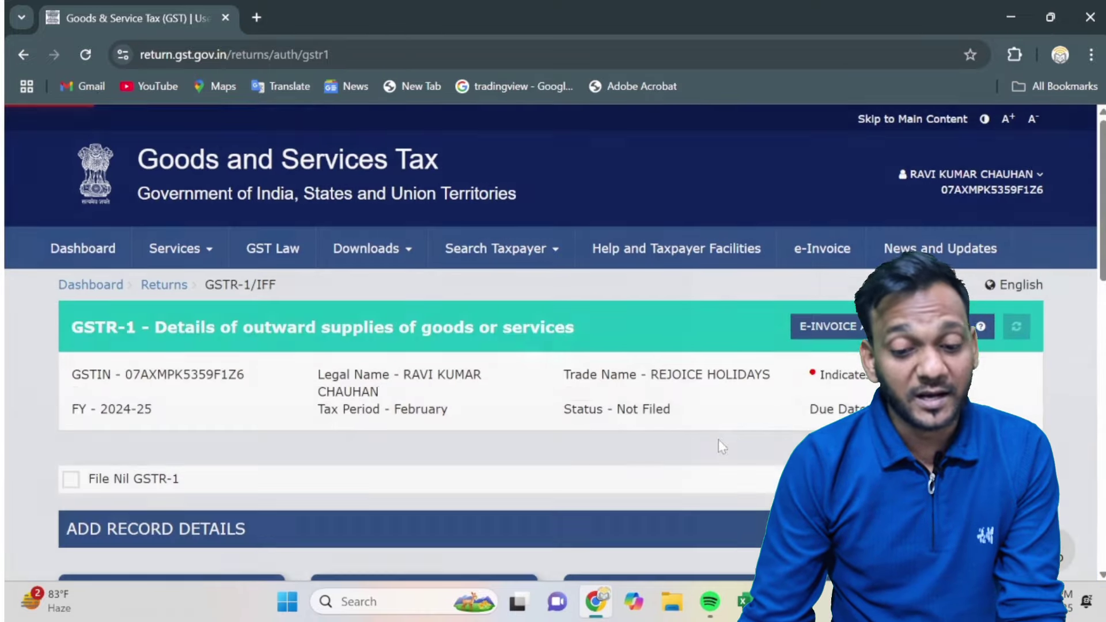
scroll(589, 409, "down", 5)
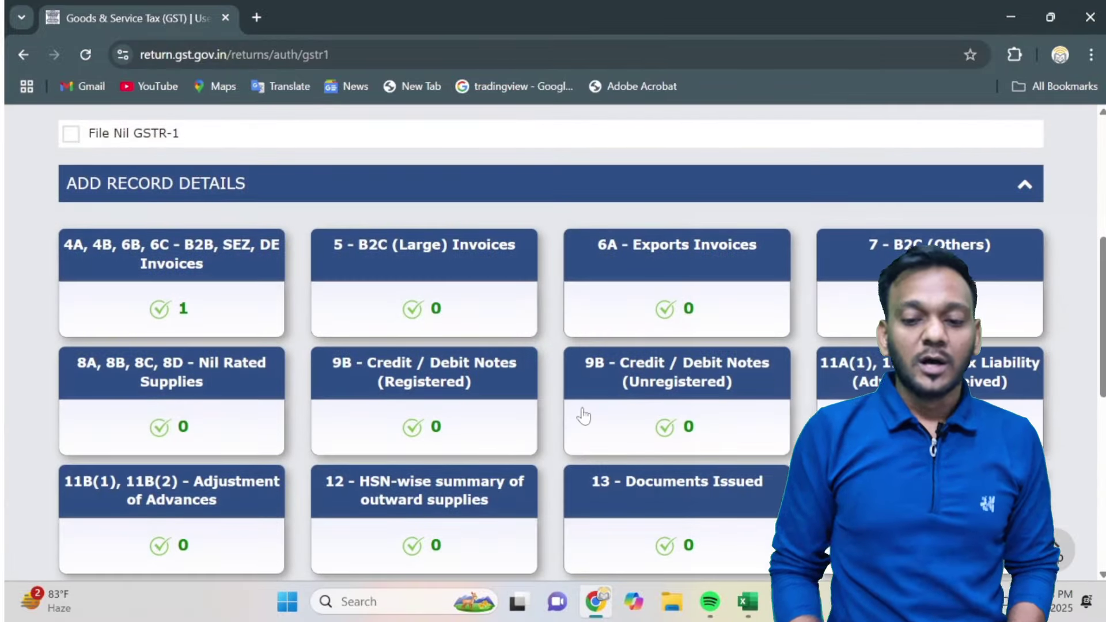
scroll(568, 420, "down", 8)
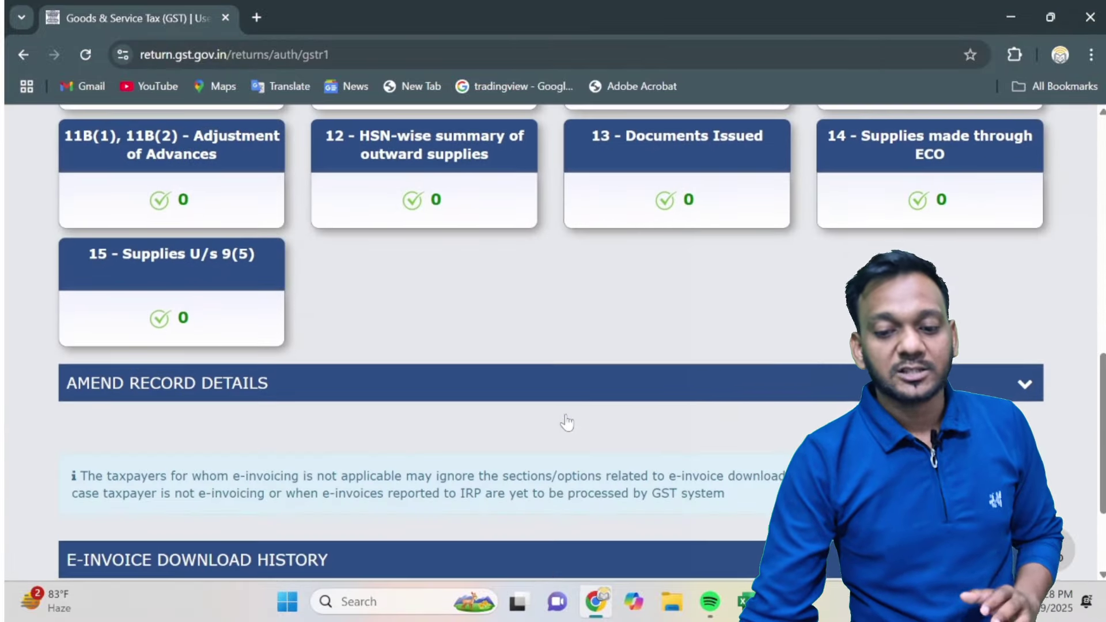